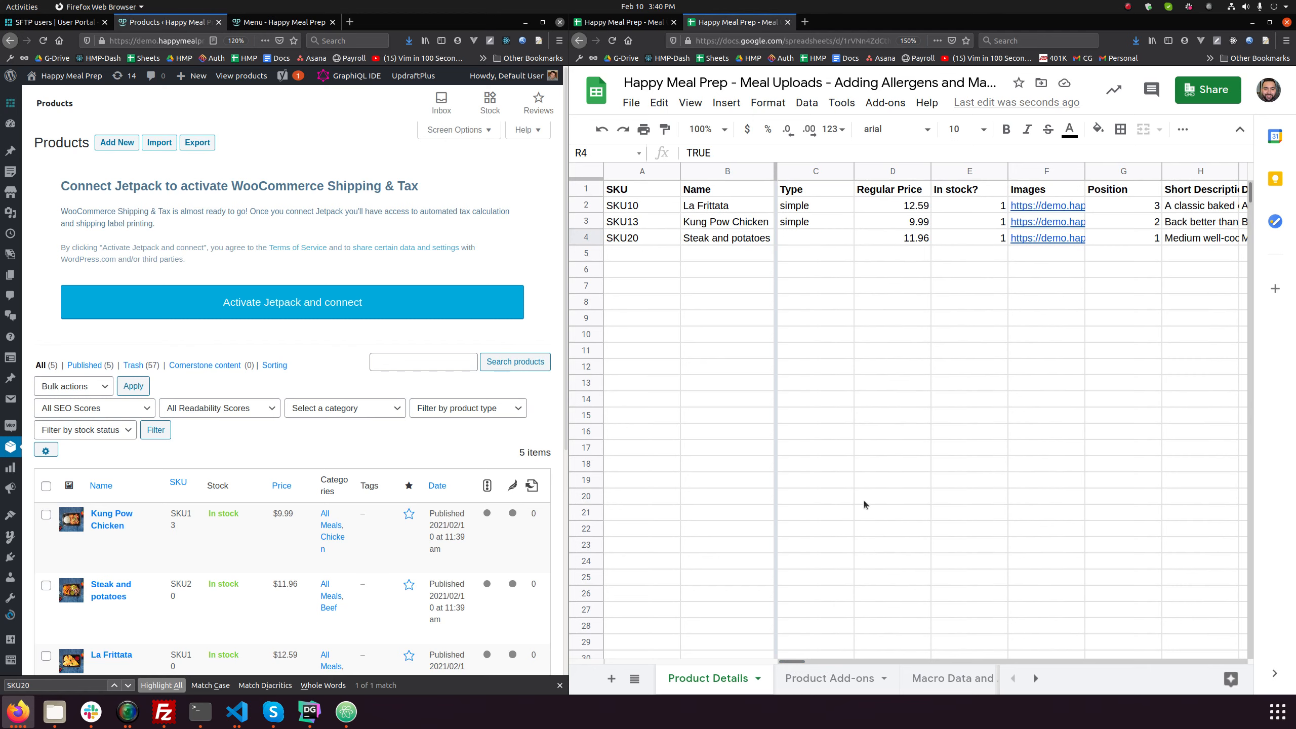
- Widen the WordPress window and examine the Allergens column entries for the meals in the Product Details sheet
left_click_drag(795, 664, 834, 659)
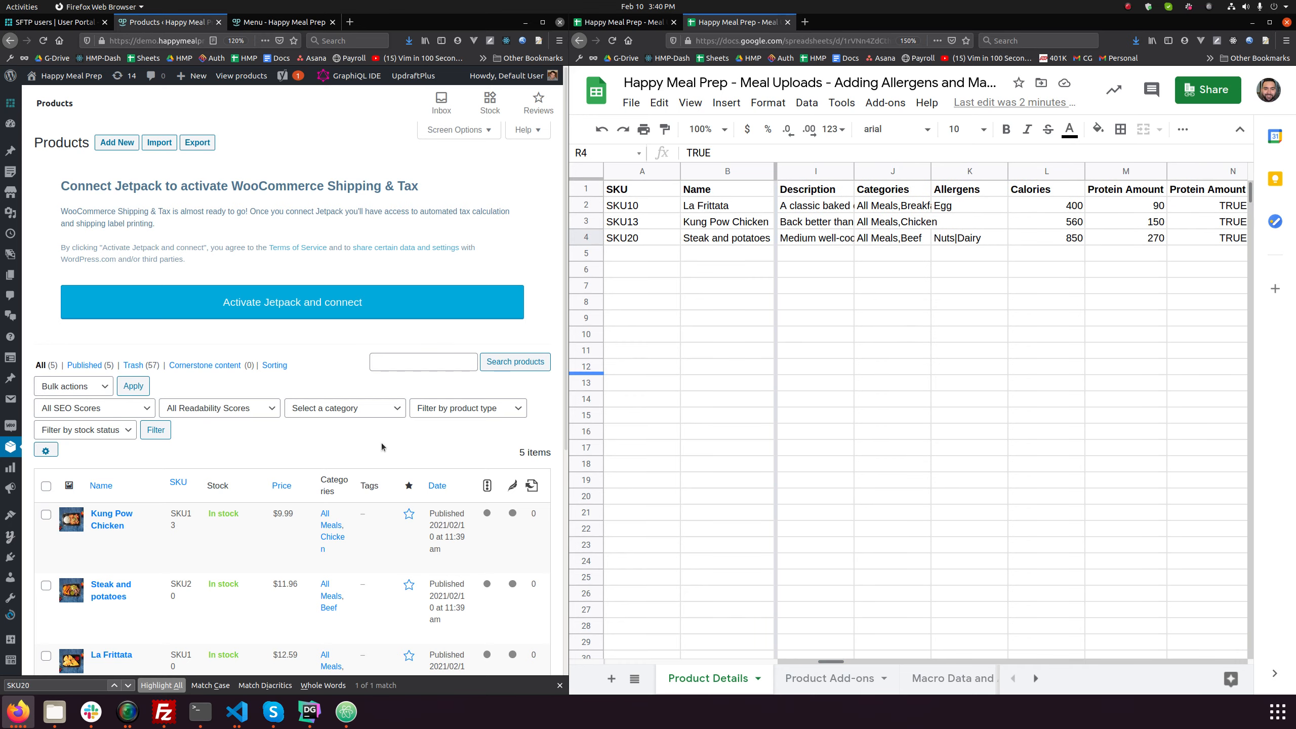
left_click_drag(566, 291, 658, 291)
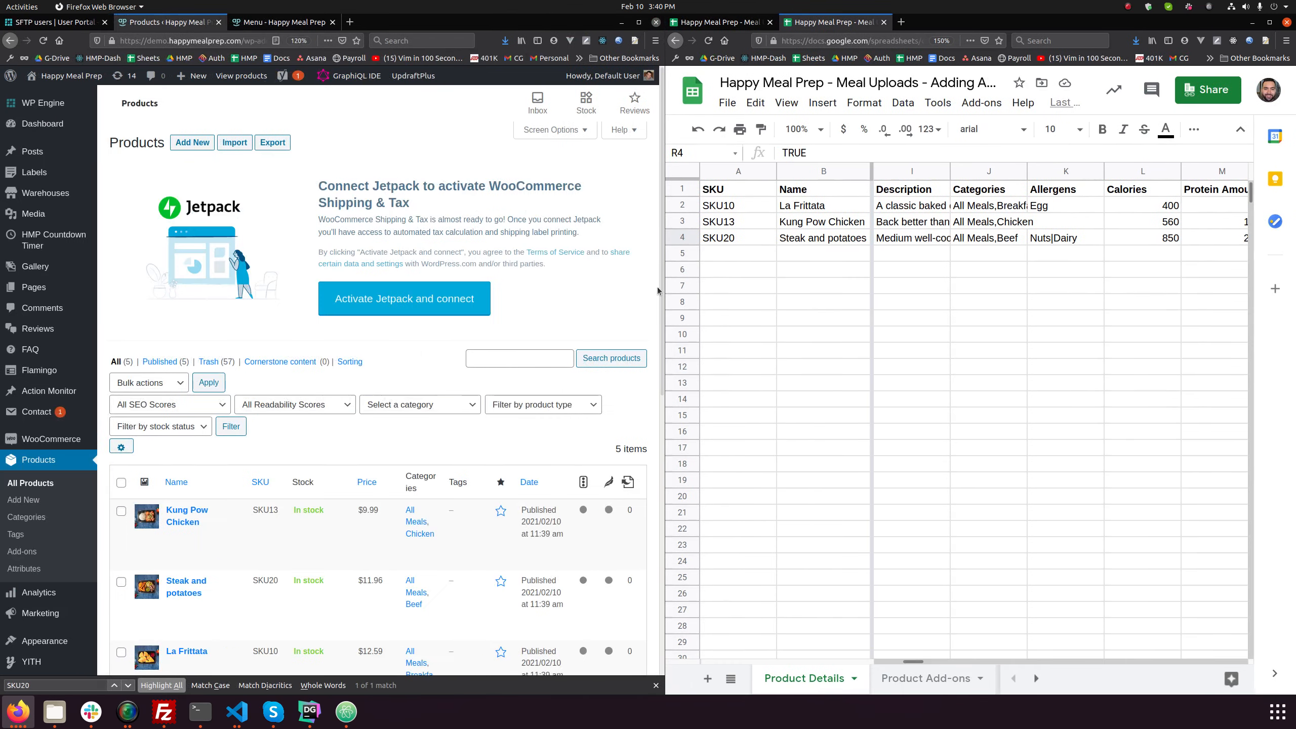
scroll(40, 421, "down", 10)
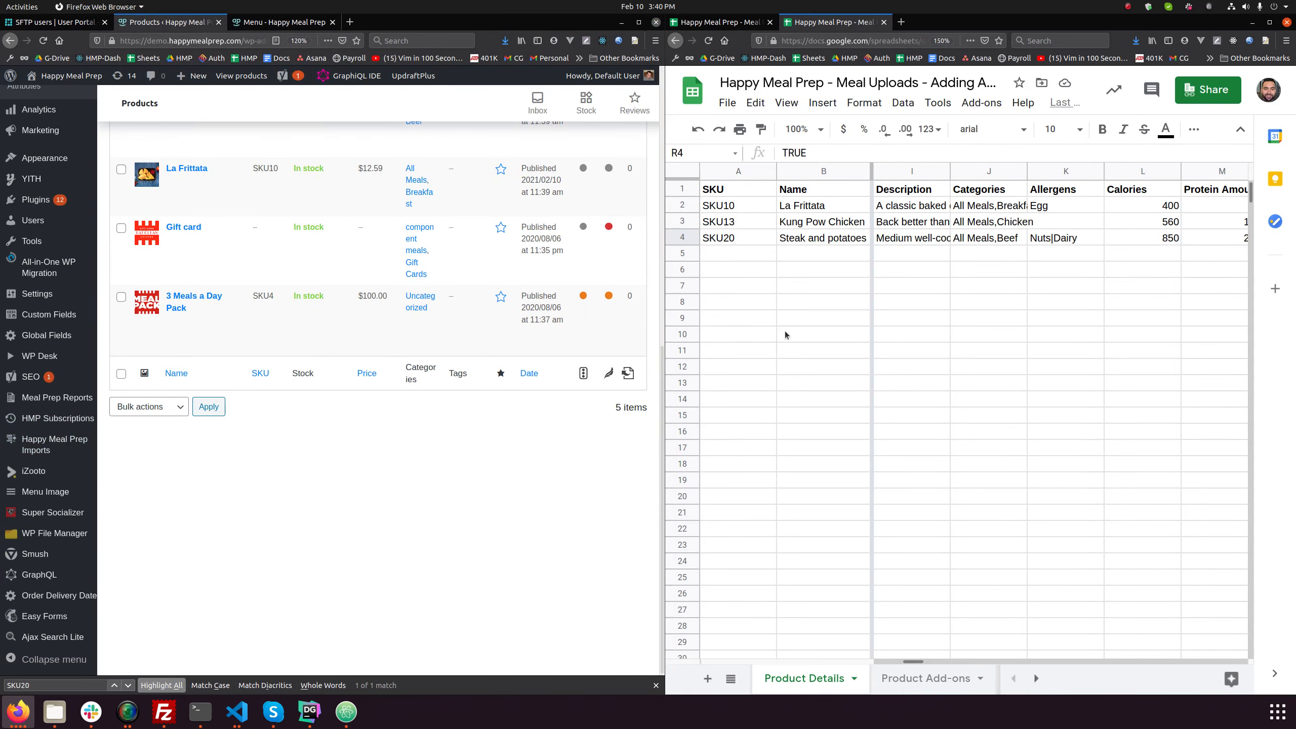
left_click_drag(917, 662, 924, 663)
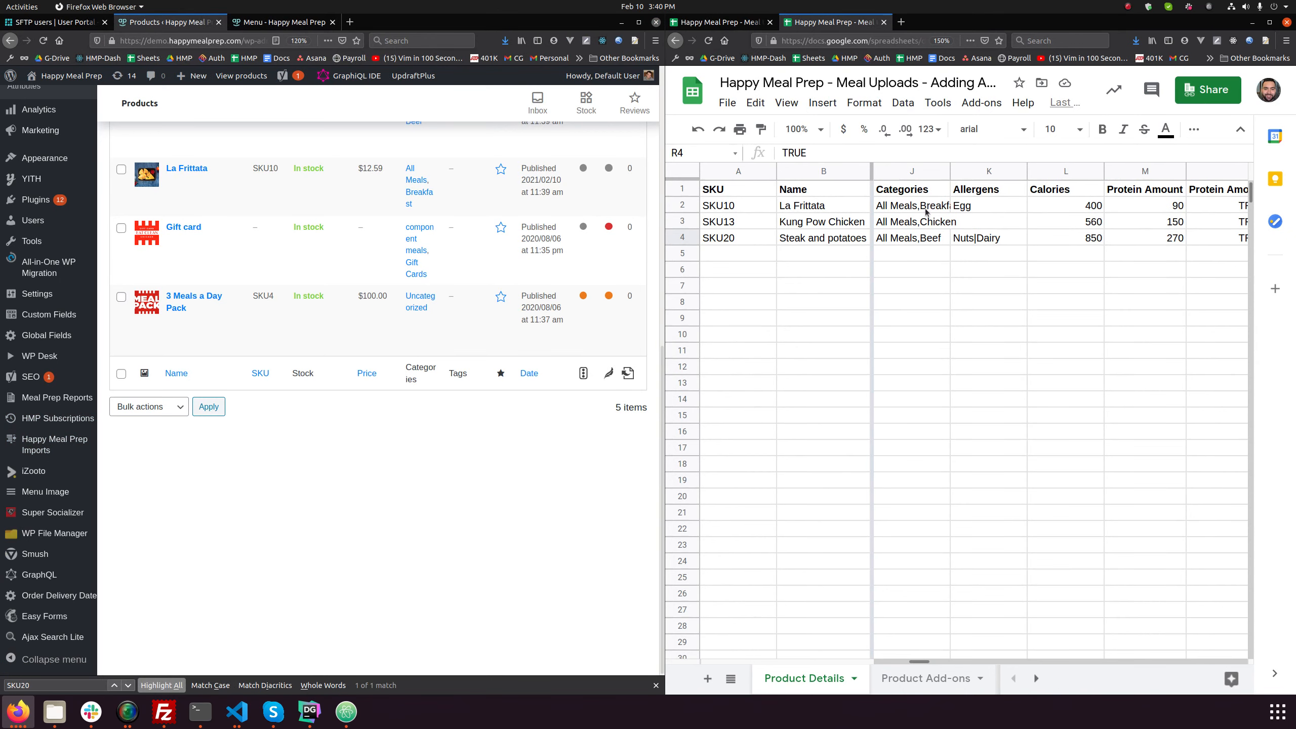
left_click(1000, 195)
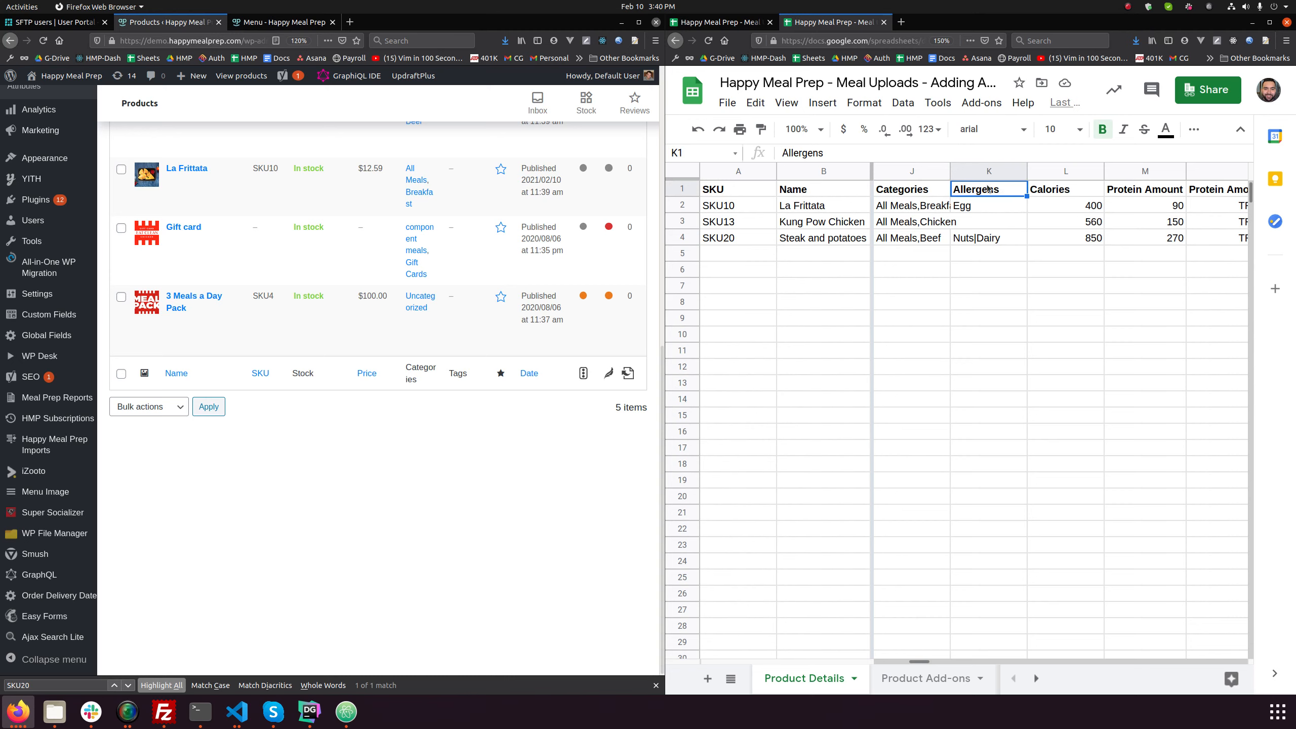
left_click(1001, 210)
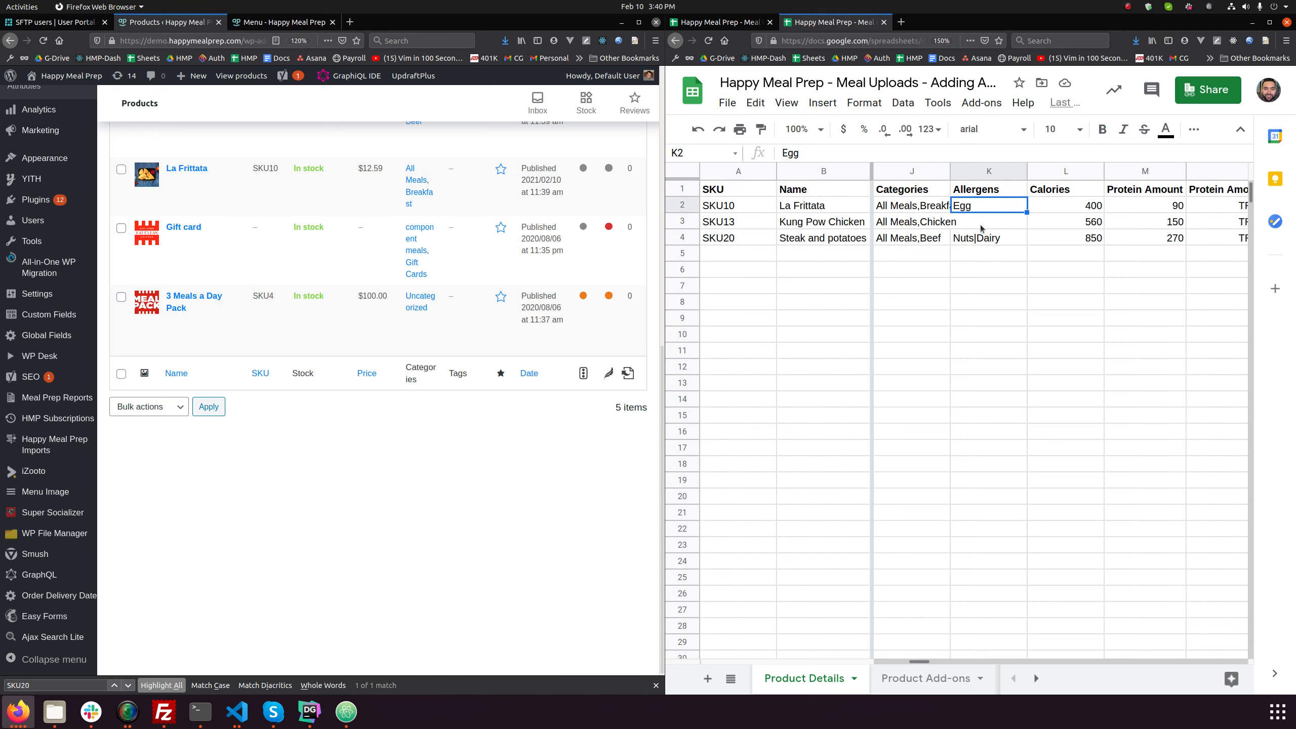
left_click(994, 241)
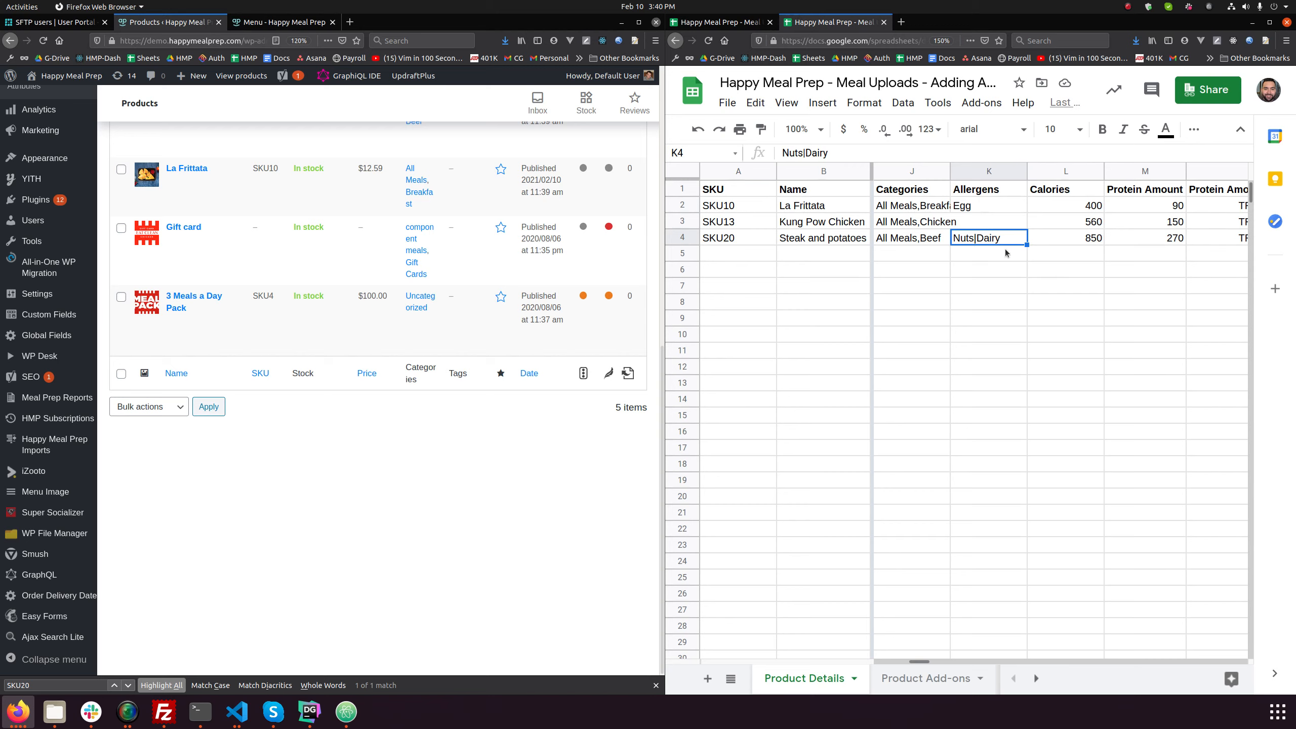
- Append the word Calories to the Steak and potatoes calorie value so the cell reads "850 Calories"
left_click(1063, 243)
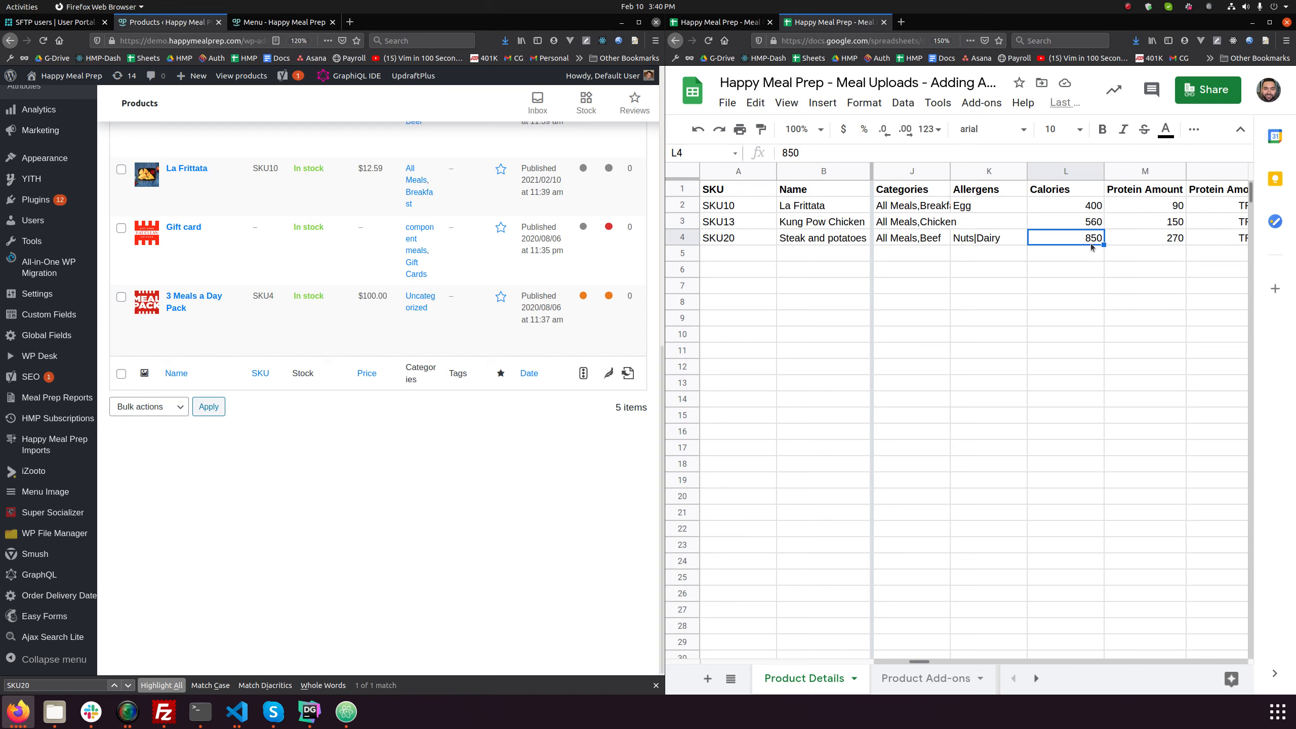
left_click(844, 155)
type("Calories")
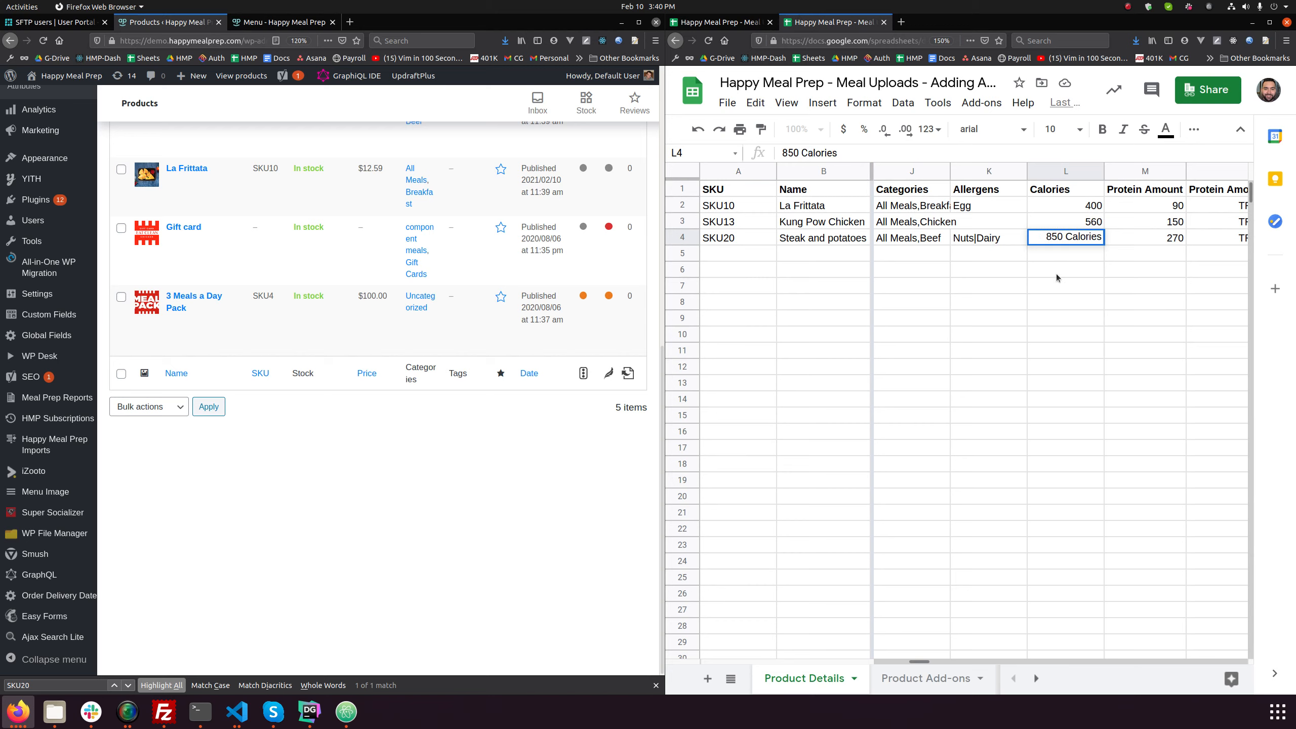
key("Return")
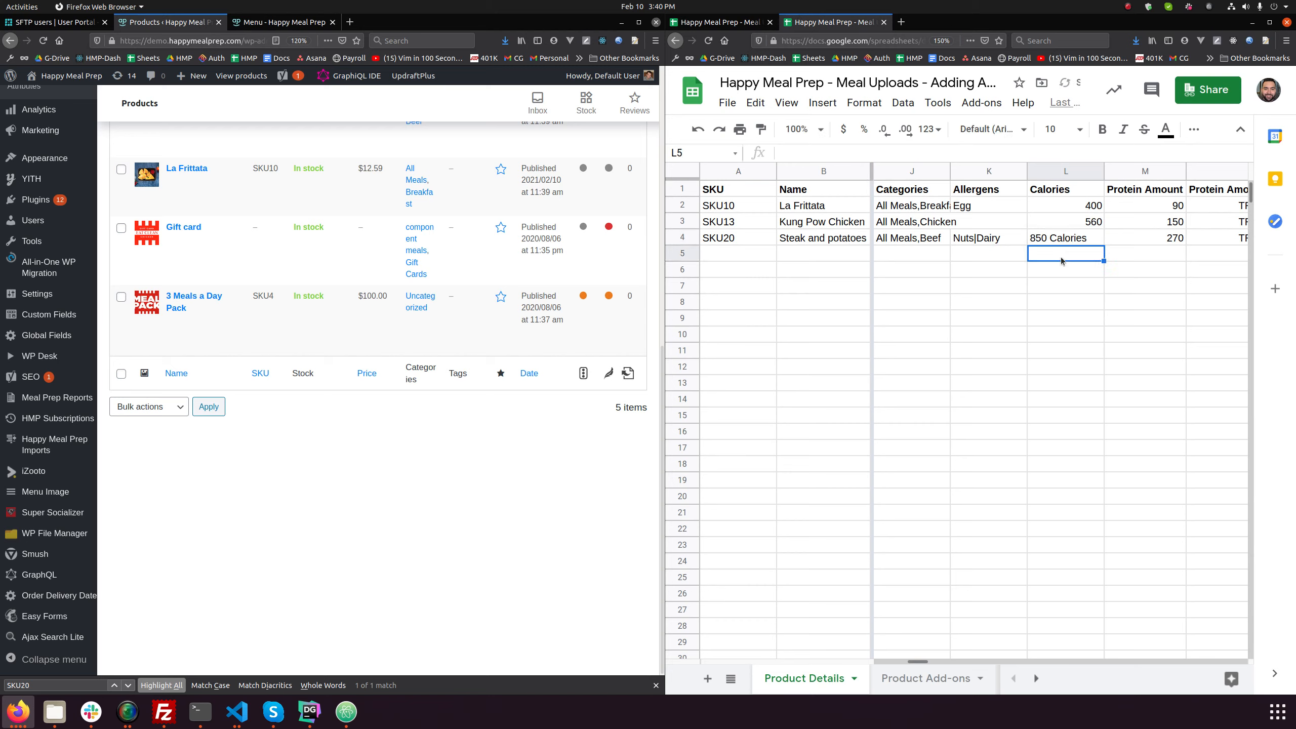
- Remove the word Calories from the Steak and potatoes calorie cell, leaving only the number 850
left_click(1078, 240)
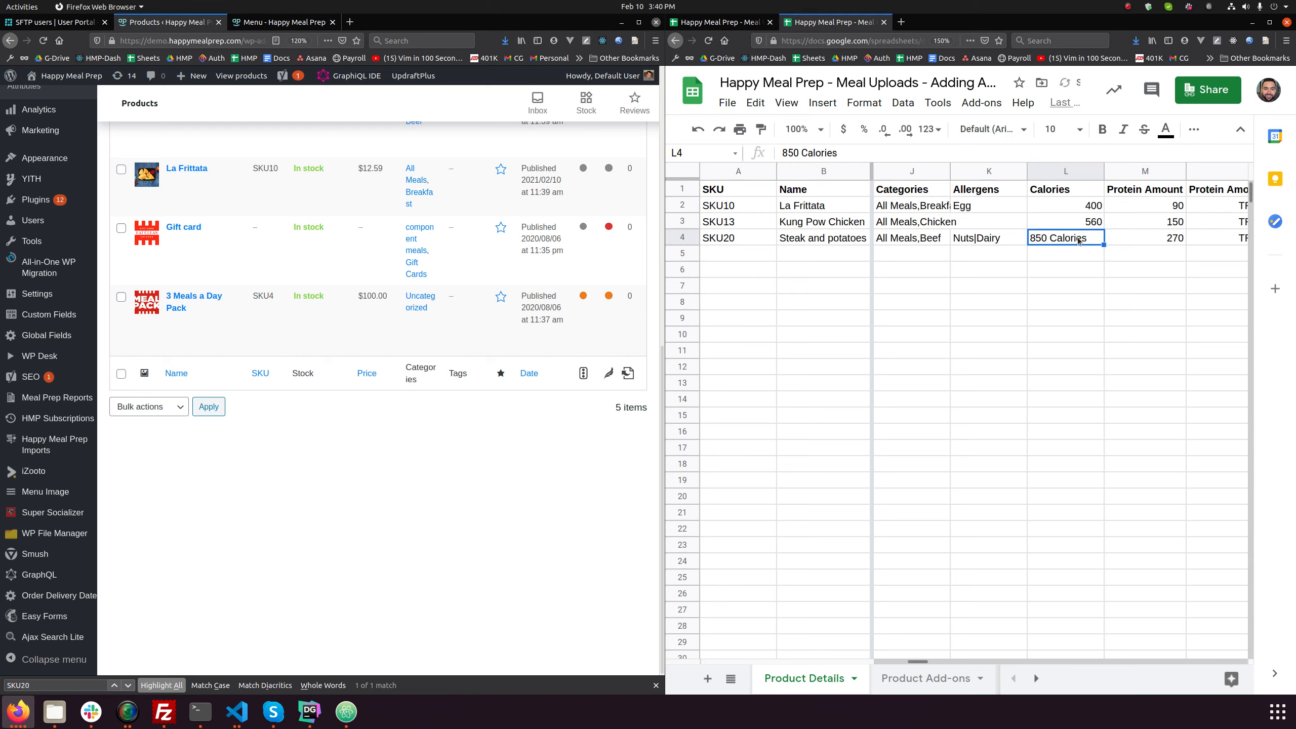
double_click(819, 153)
key("BackSpace")
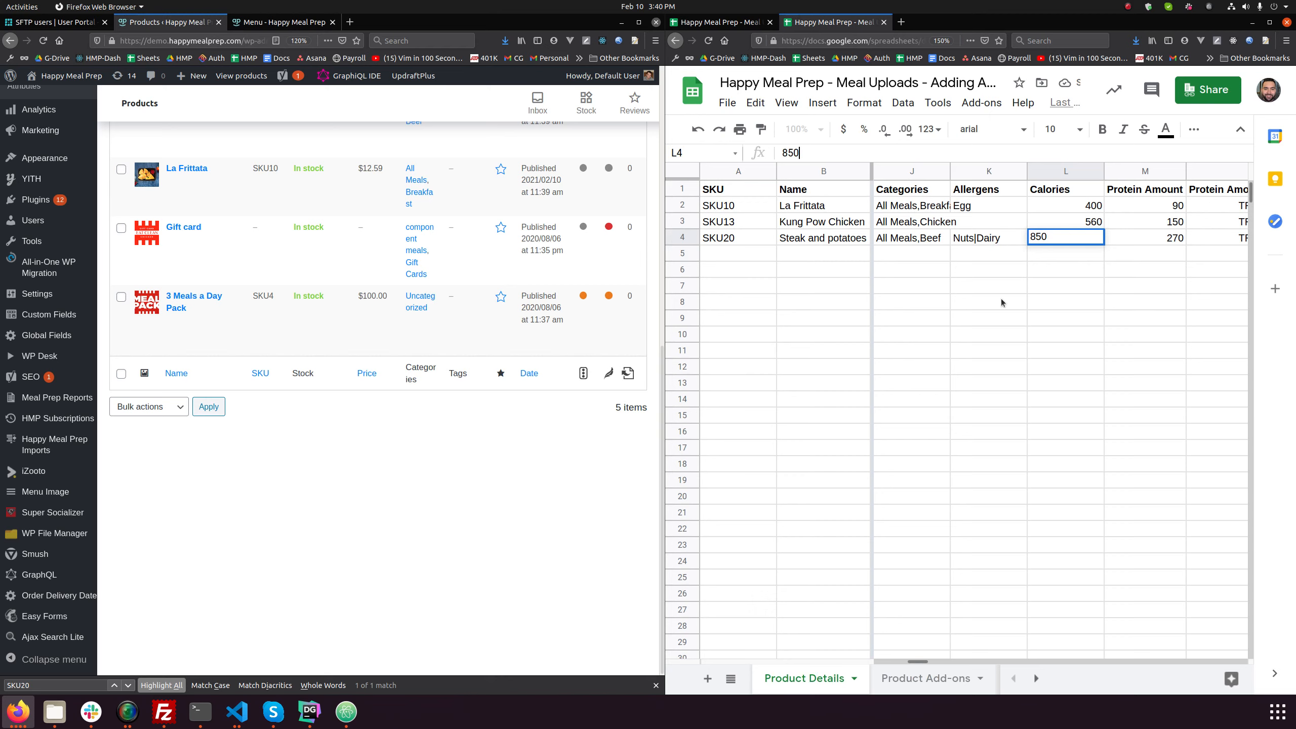
left_click(1066, 304)
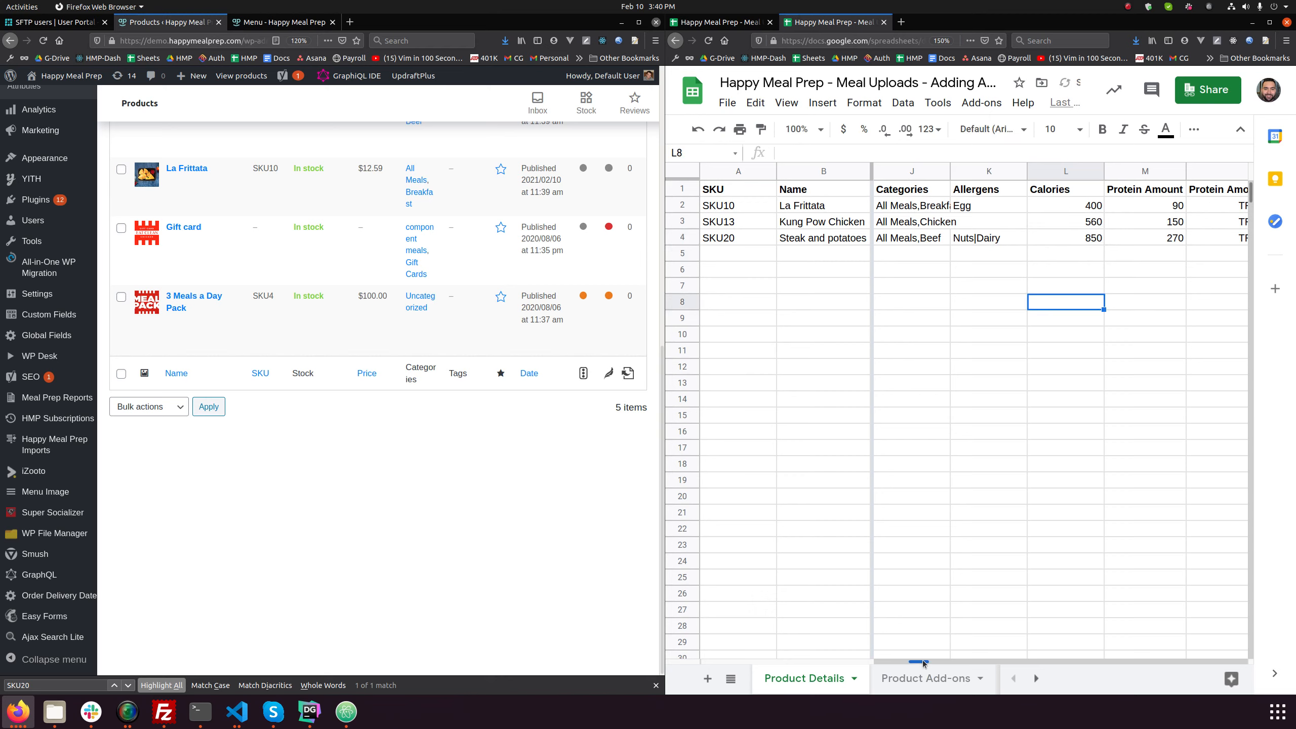
- Review the protein, carbs and fat amount columns and their "In Chart ?" settings in the Product Details sheet
mouse_move(921, 662)
left_mouse_down()
mouse_move(950, 660)
mouse_move(930, 663)
left_mouse_up()
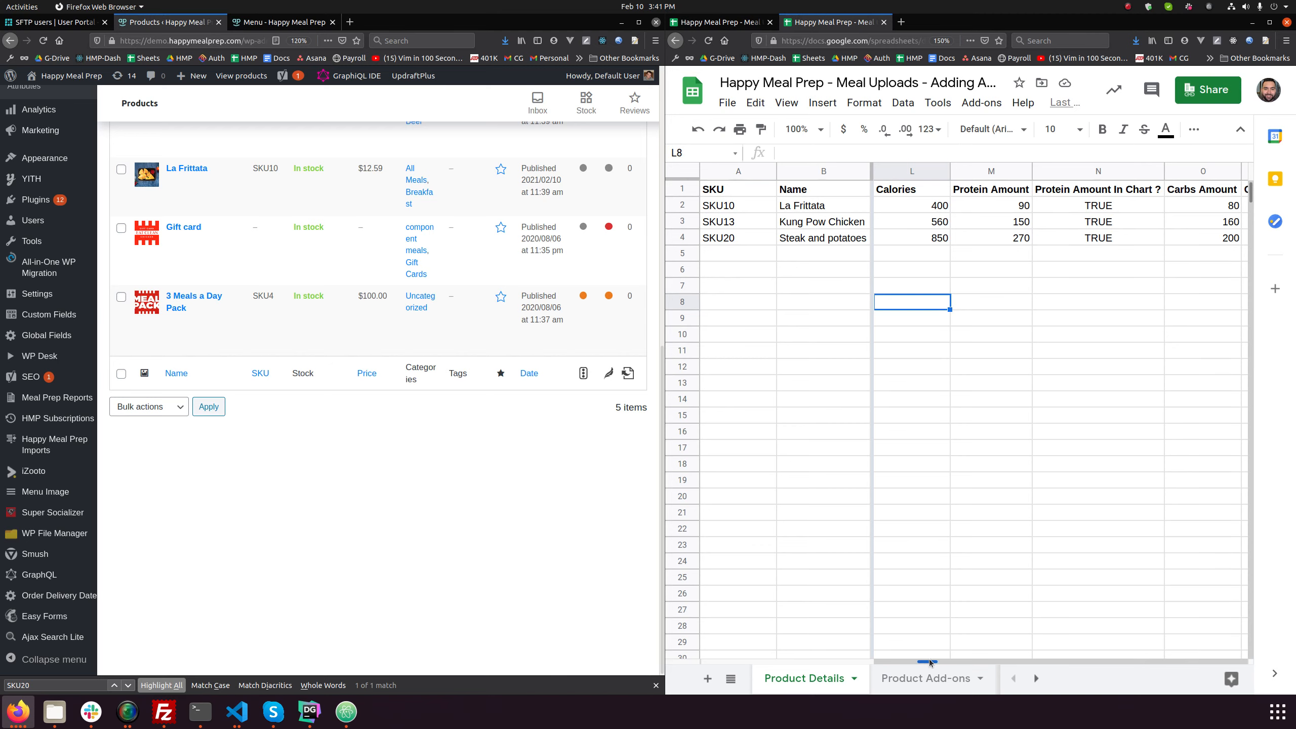
left_click_drag(929, 662, 936, 663)
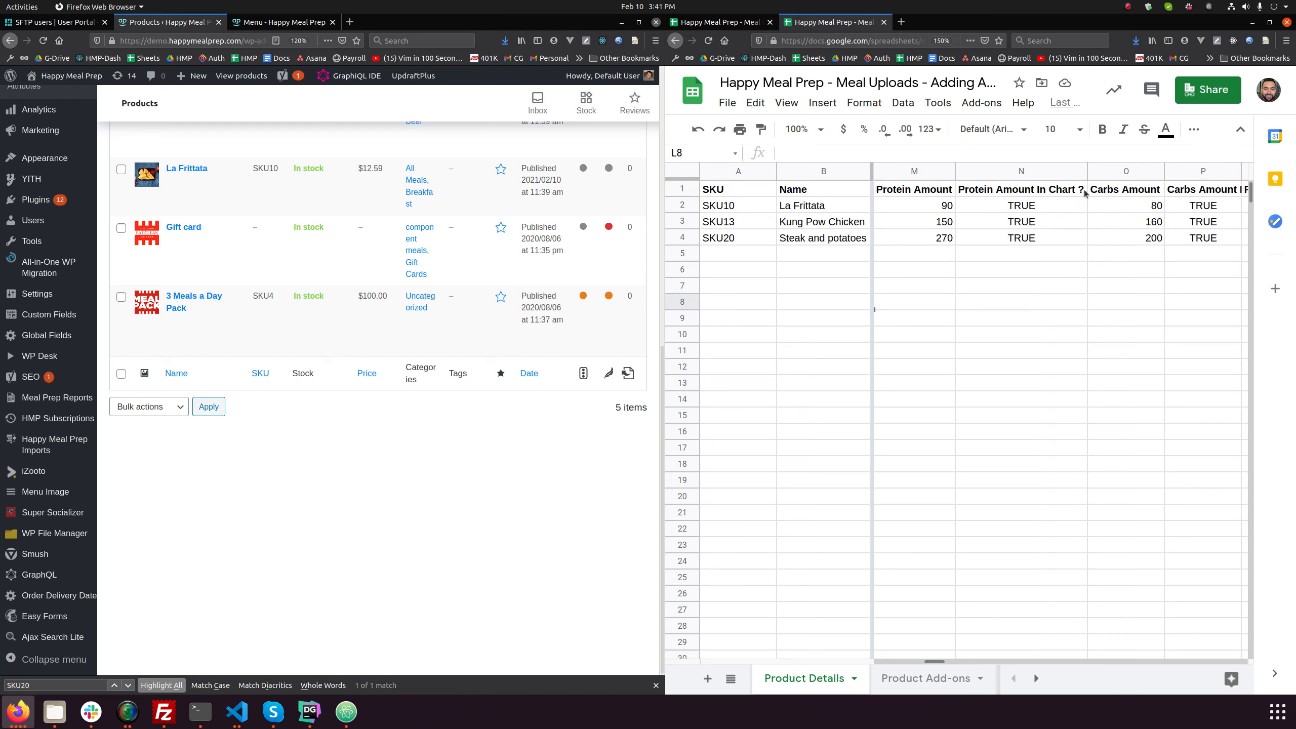
left_click(1053, 206)
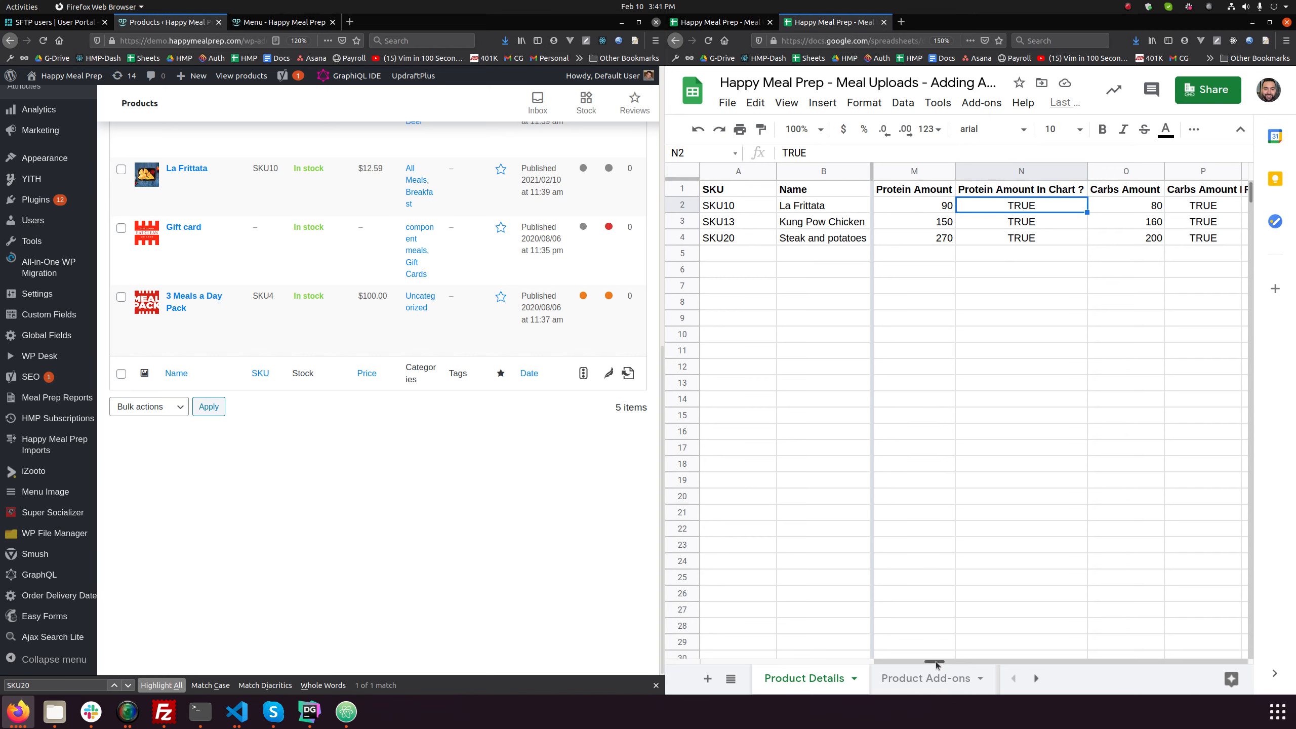
left_click_drag(937, 662, 945, 663)
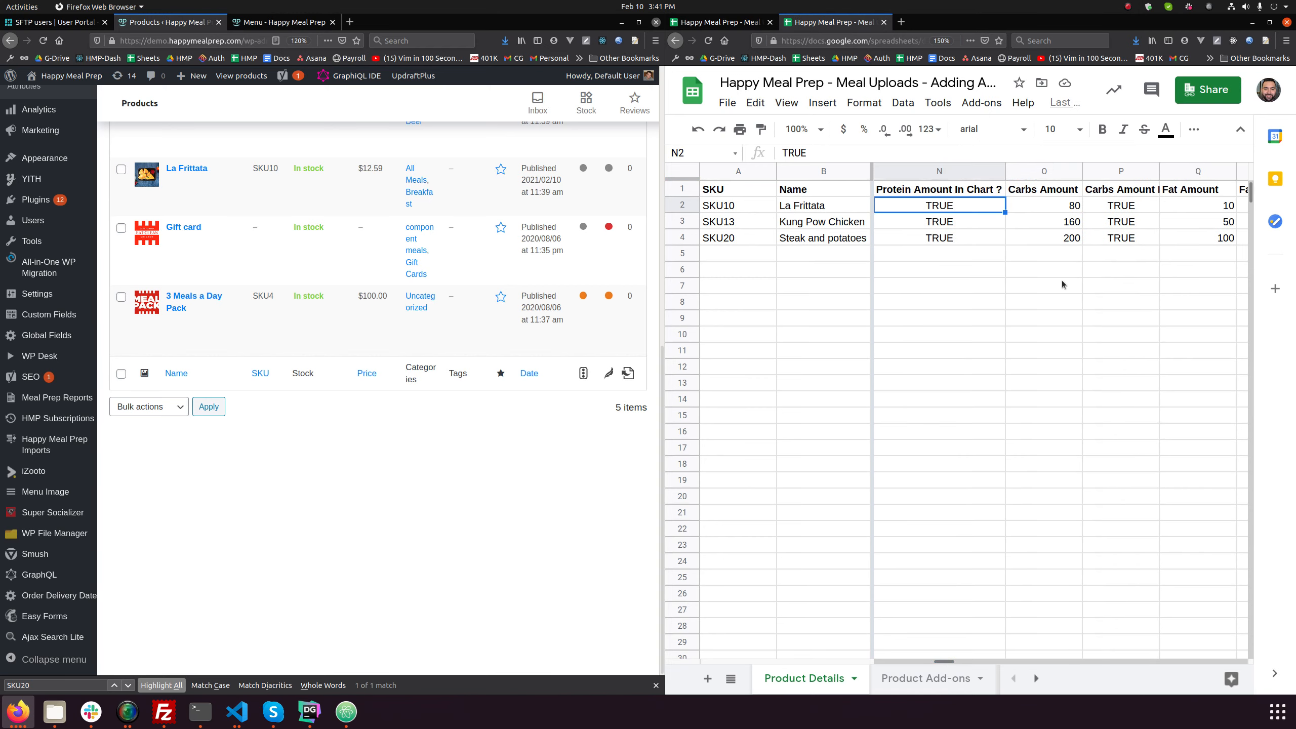
- Open the Kung Pow Chicken product's edit page in a new browser tab
scroll(365, 350, "up", 4)
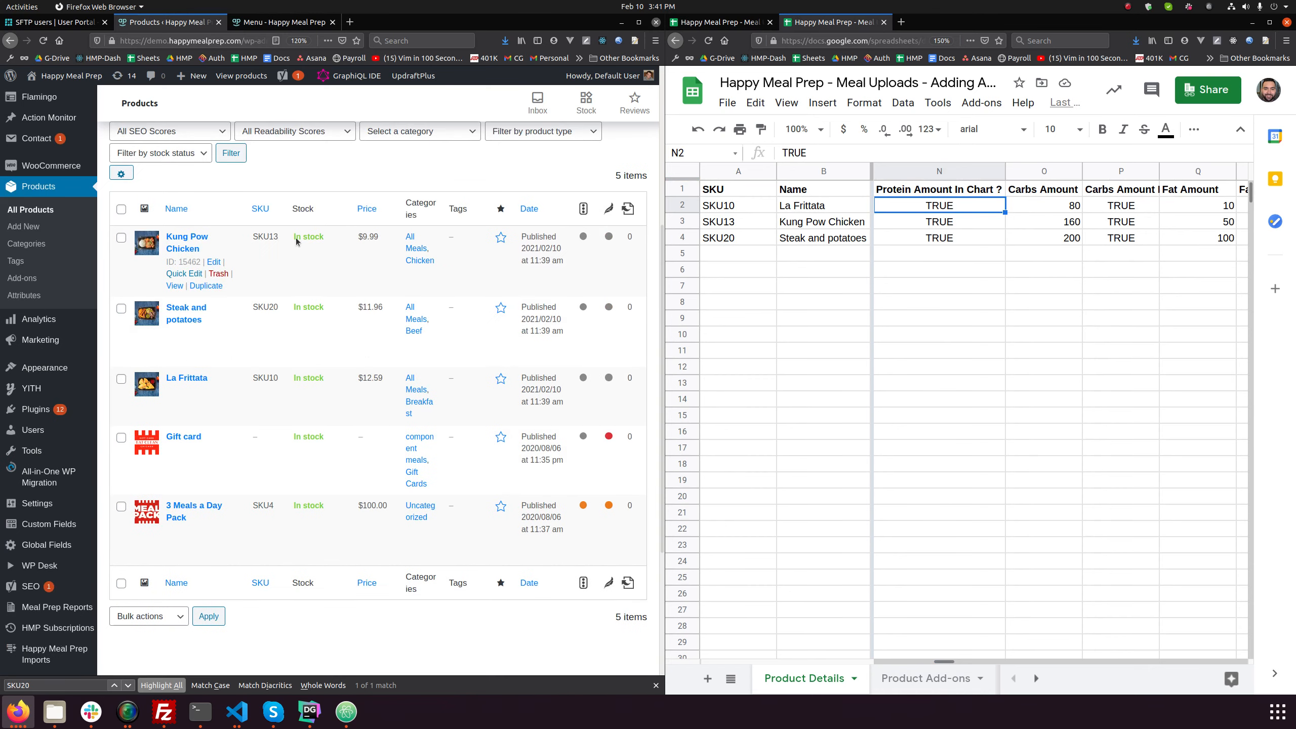
right_click(188, 238)
left_click(230, 245)
left_click(281, 22)
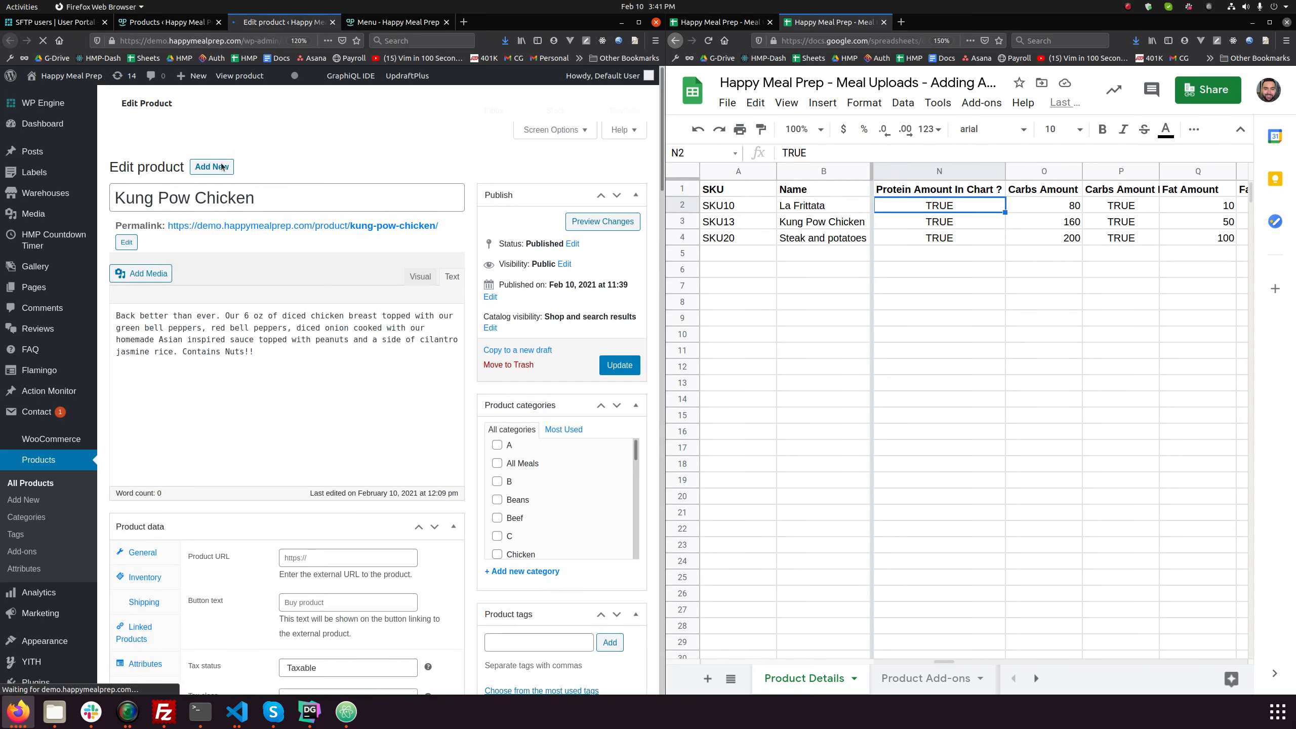
- Open the Kung Pow Chicken permalink in a new browser tab to view its storefront page
right_click(259, 227)
left_click(285, 234)
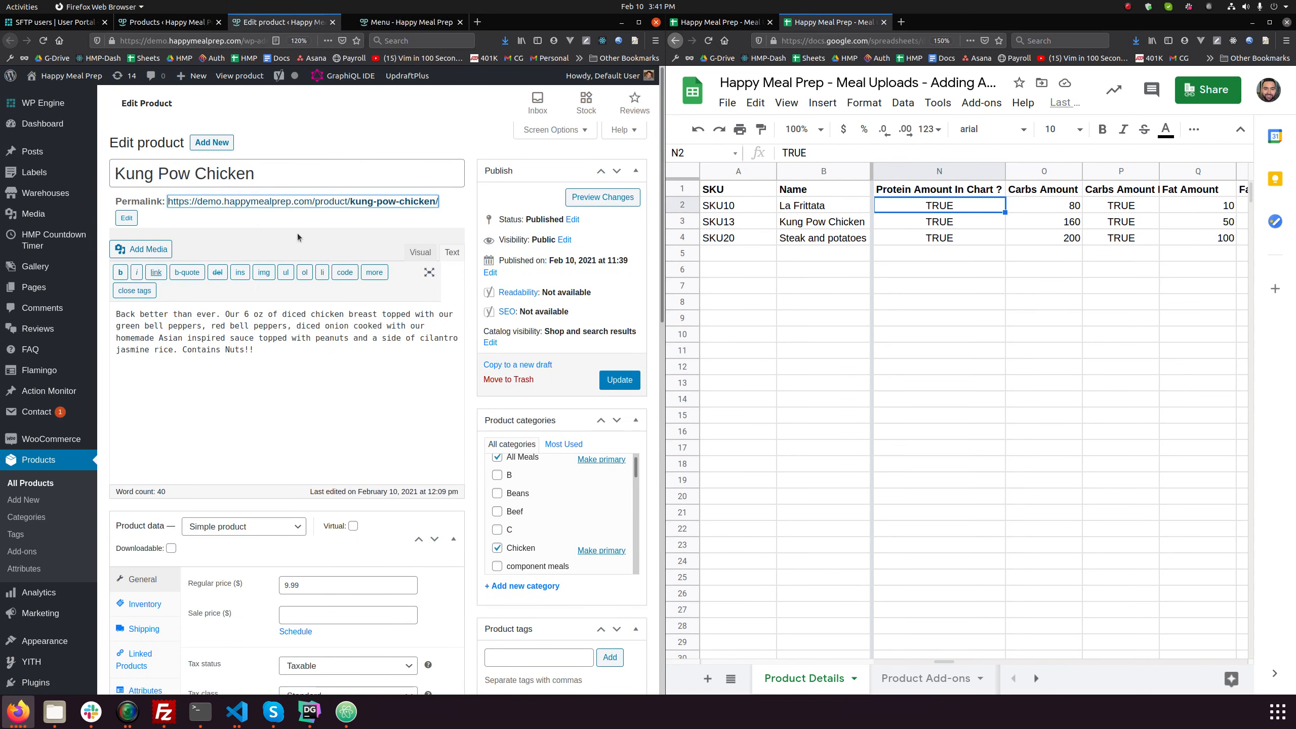
left_click(384, 20)
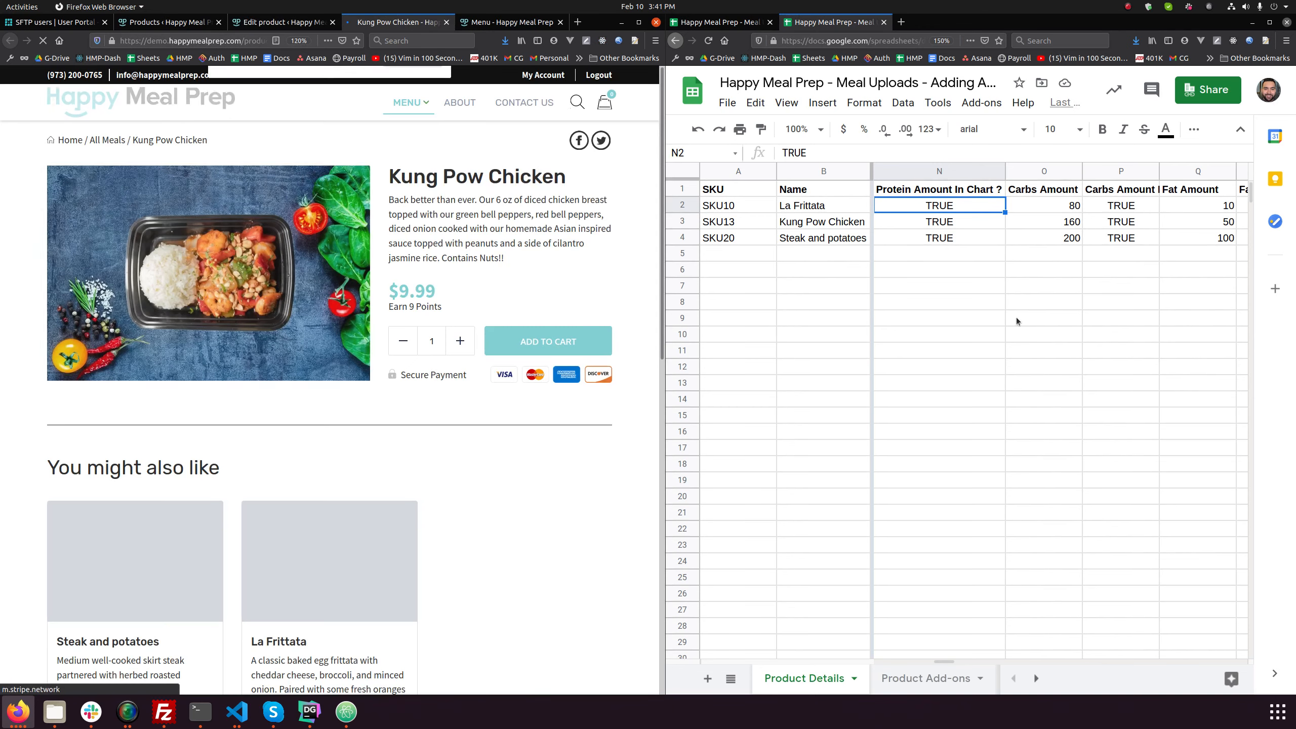
left_click(351, 130)
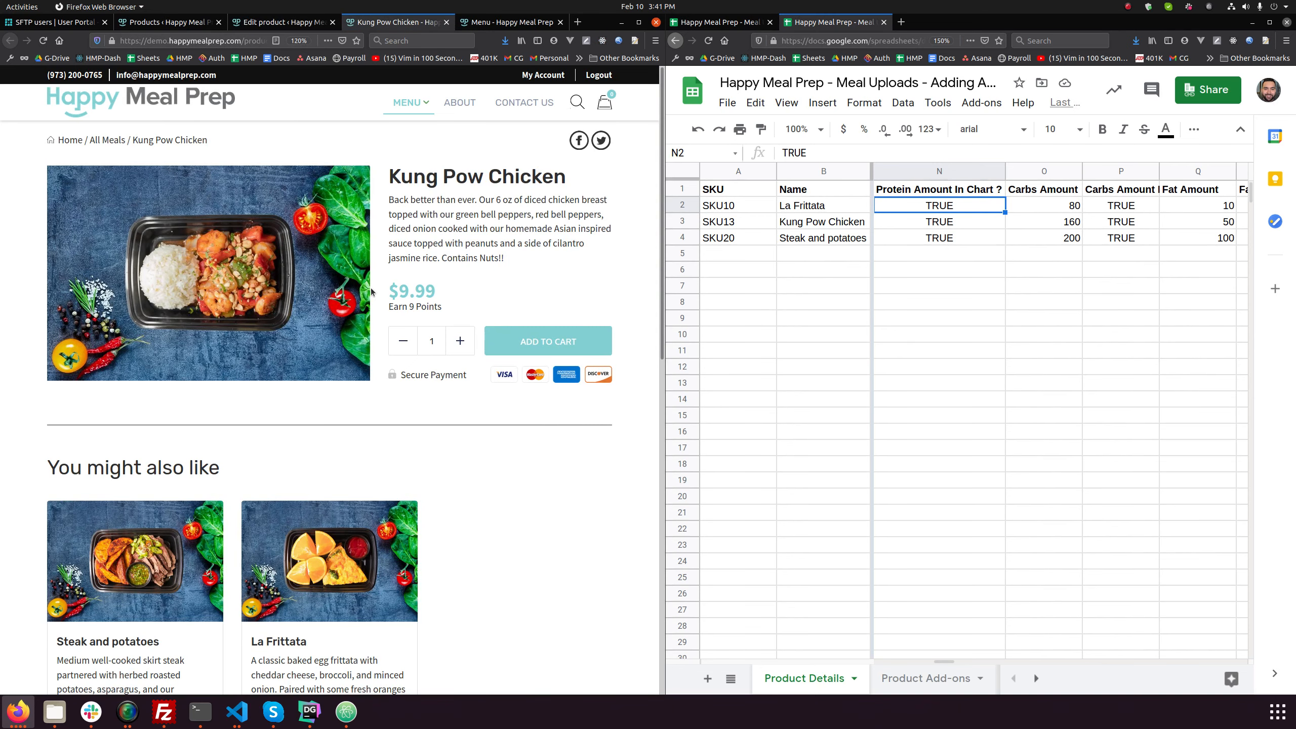
- Download the Product Details sheet as a comma-separated values (.csv) file
left_click(900, 264)
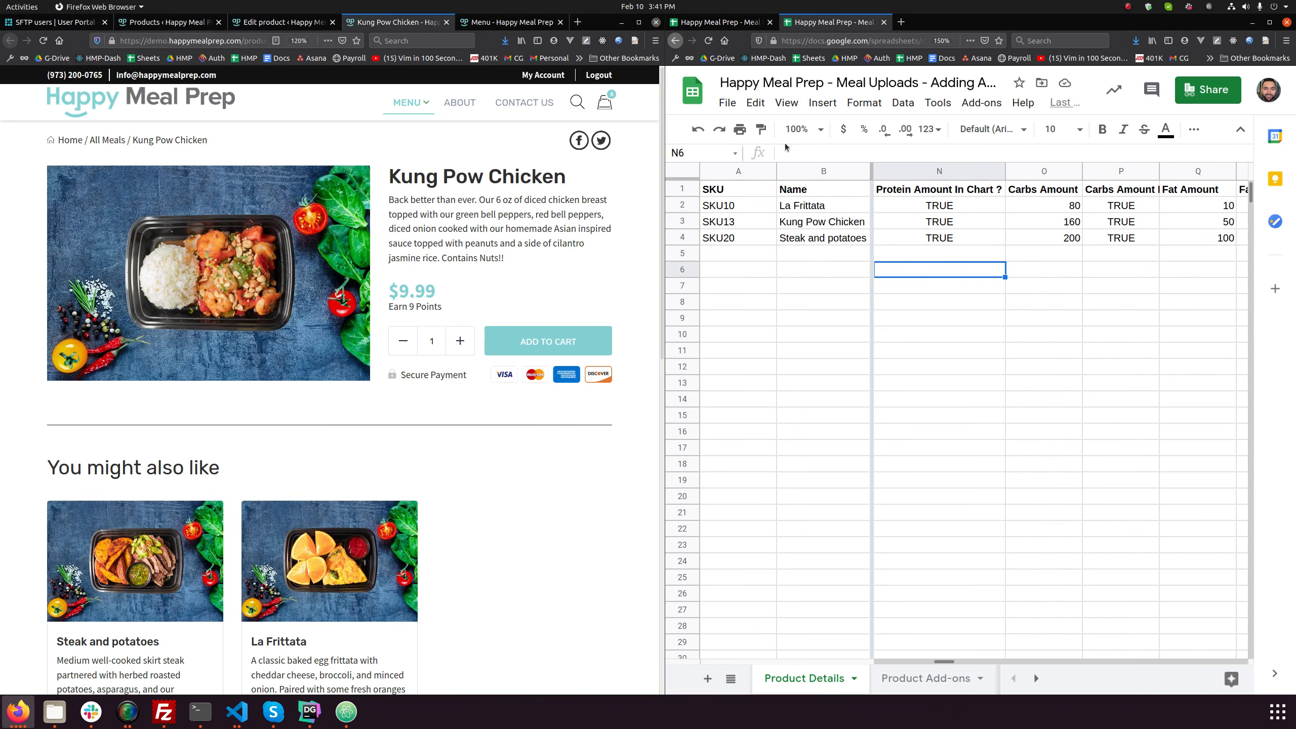
left_click(726, 103)
mouse_move(801, 302)
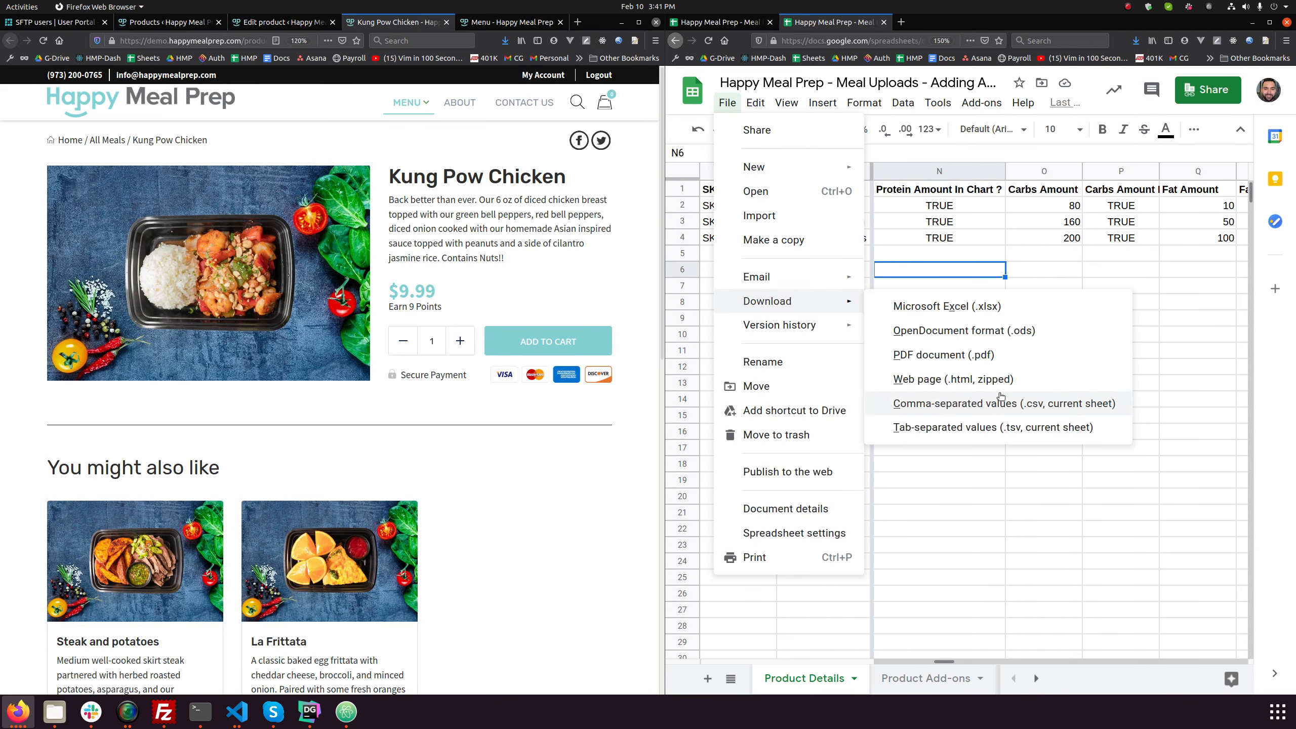
left_click(990, 406)
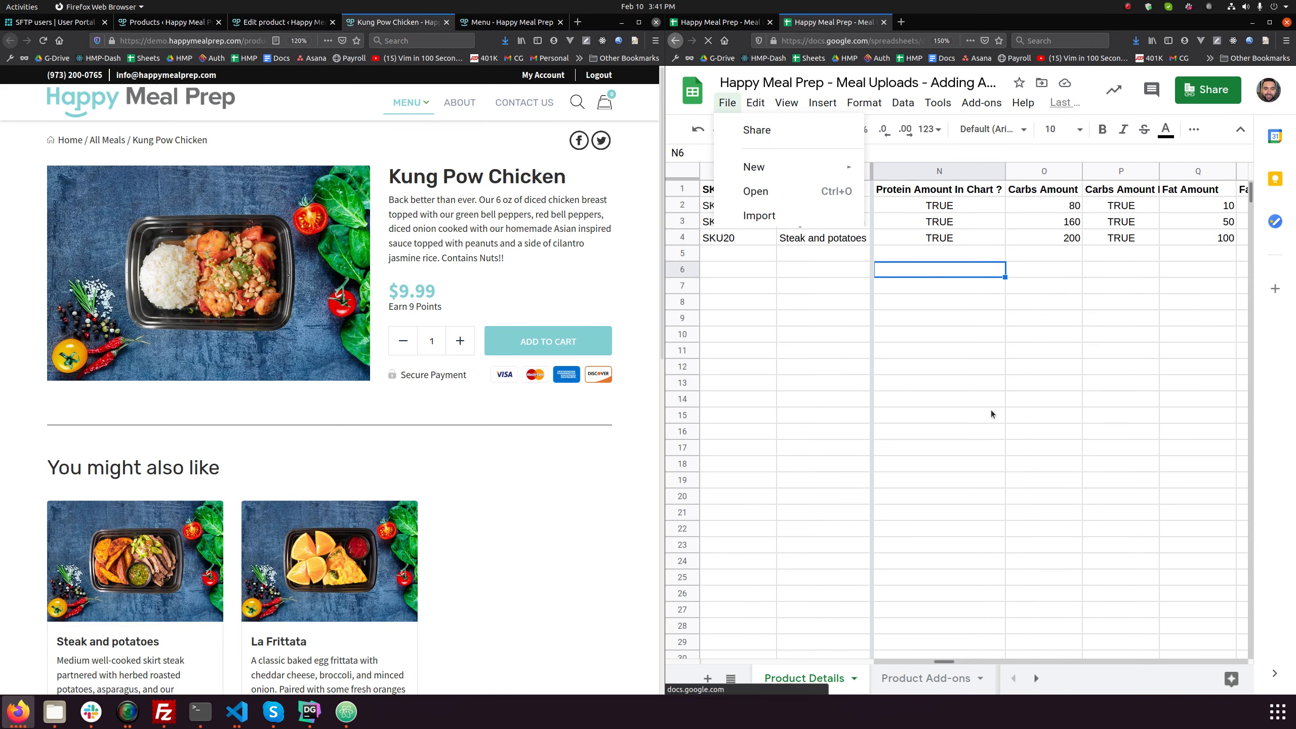
- Open the Product Details importer under Happy Meal Prep Imports in the WordPress admin
left_click(275, 22)
scroll(265, 306, "down", 5)
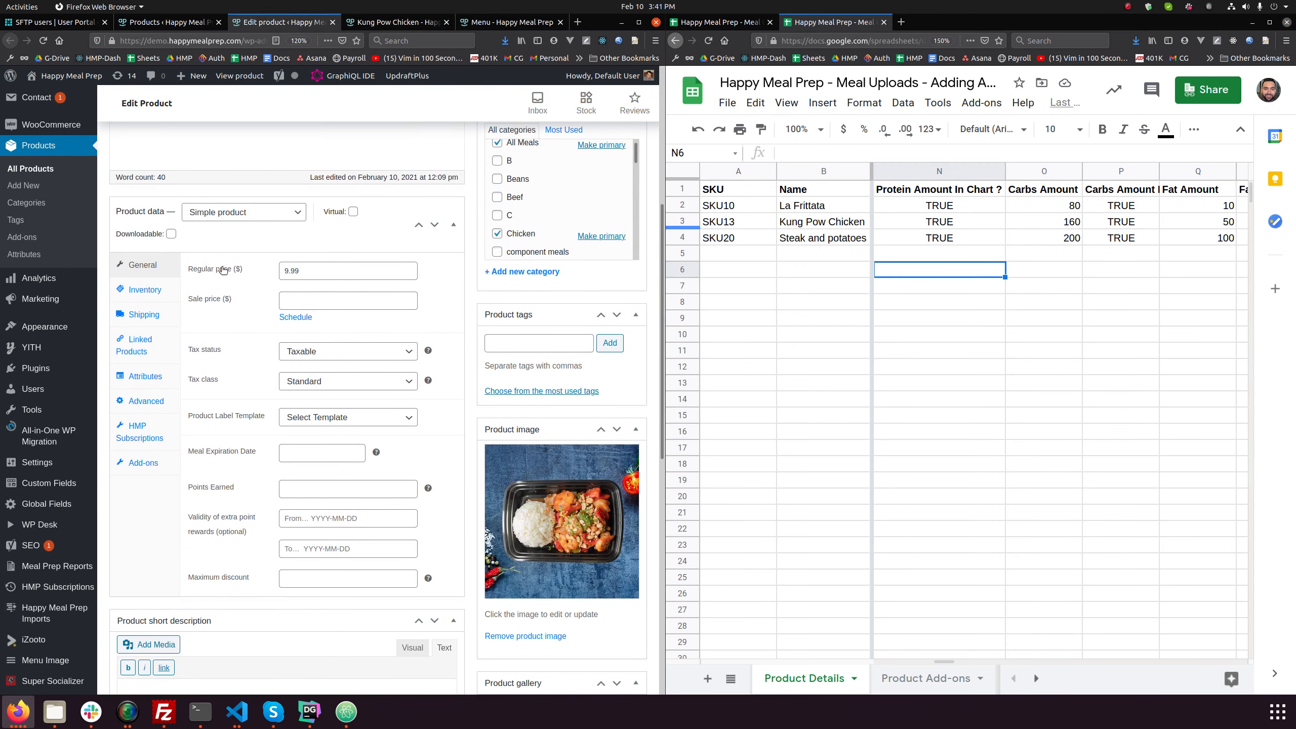
scroll(224, 271, "up", 5)
scroll(41, 286, "down", 2)
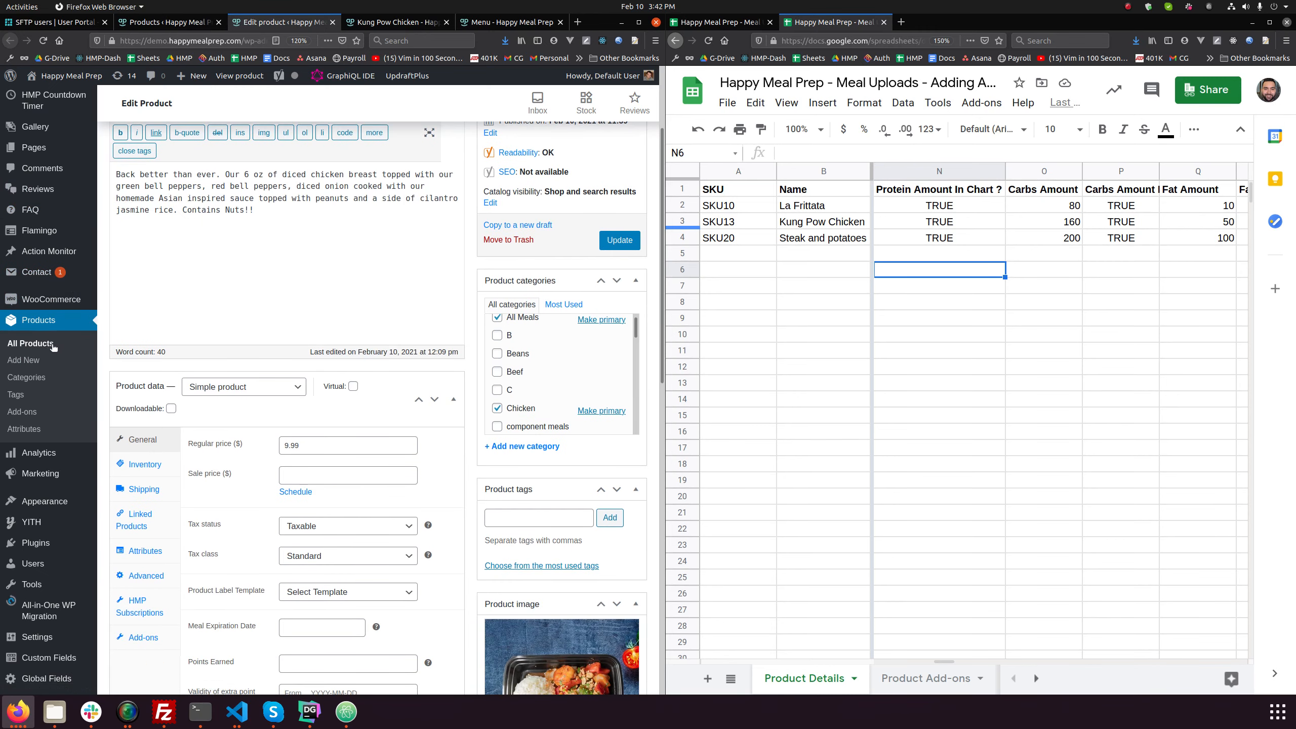
scroll(41, 333, "down", 4)
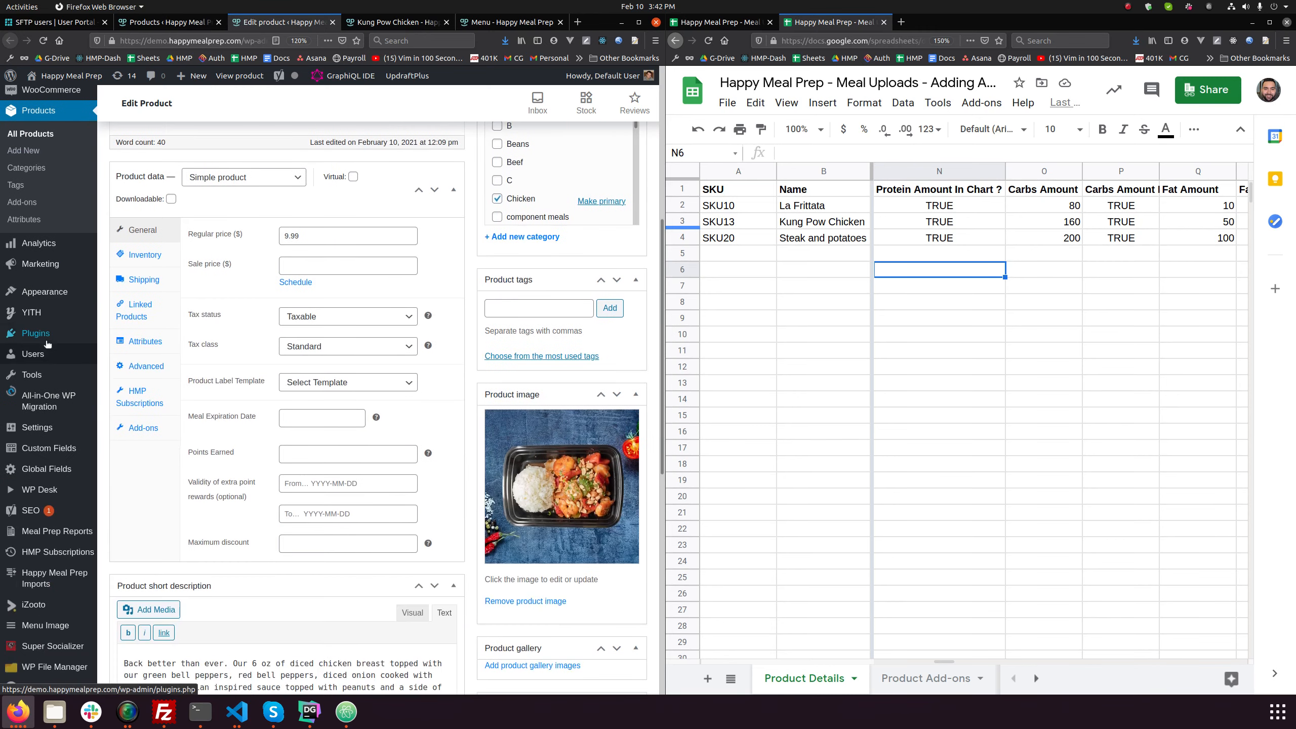
left_click(57, 585)
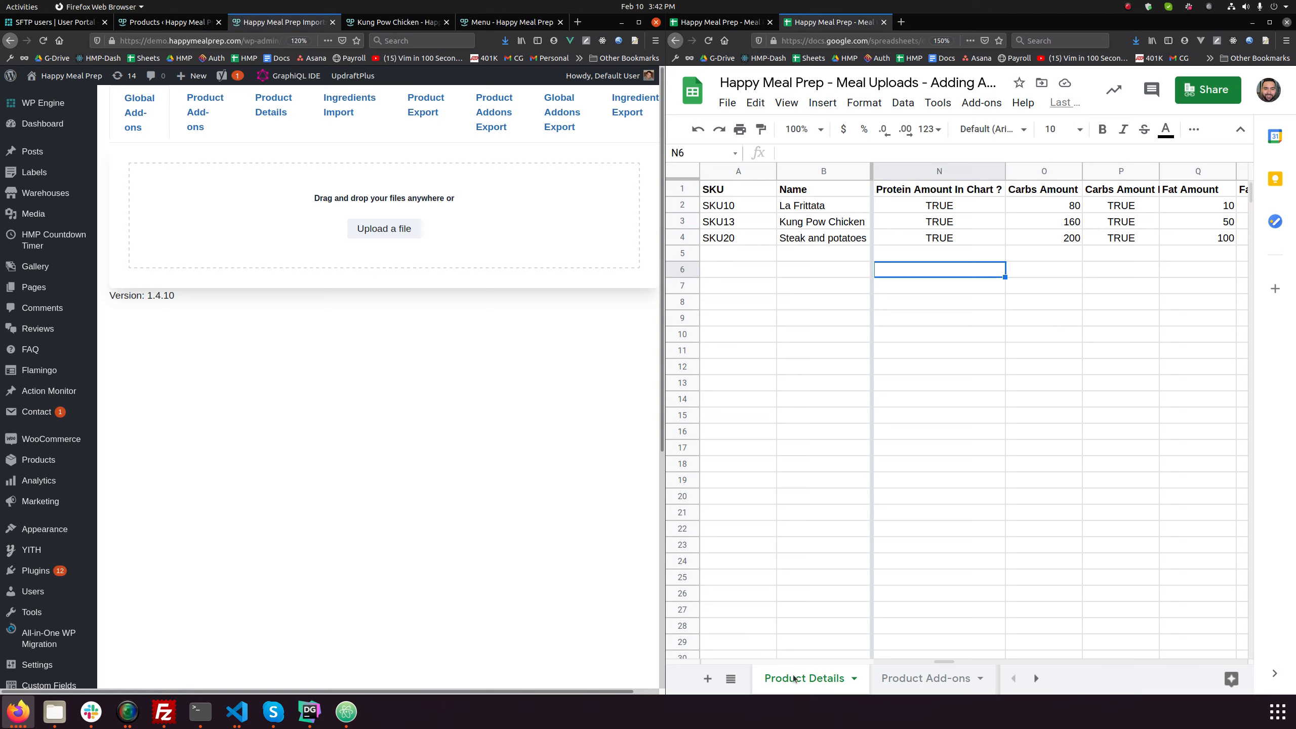
left_click(264, 110)
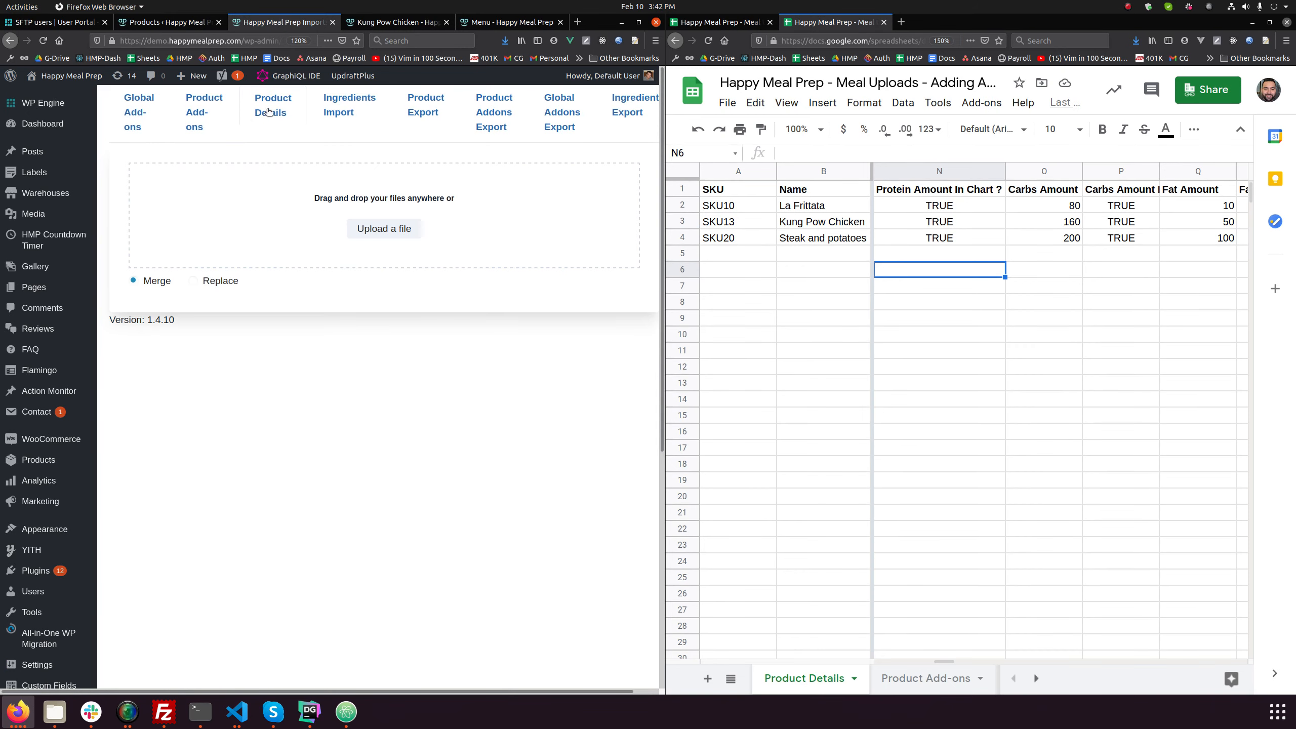
- Look at the Product Add-ons sheet and return to the Product Details sheet
left_click(932, 679)
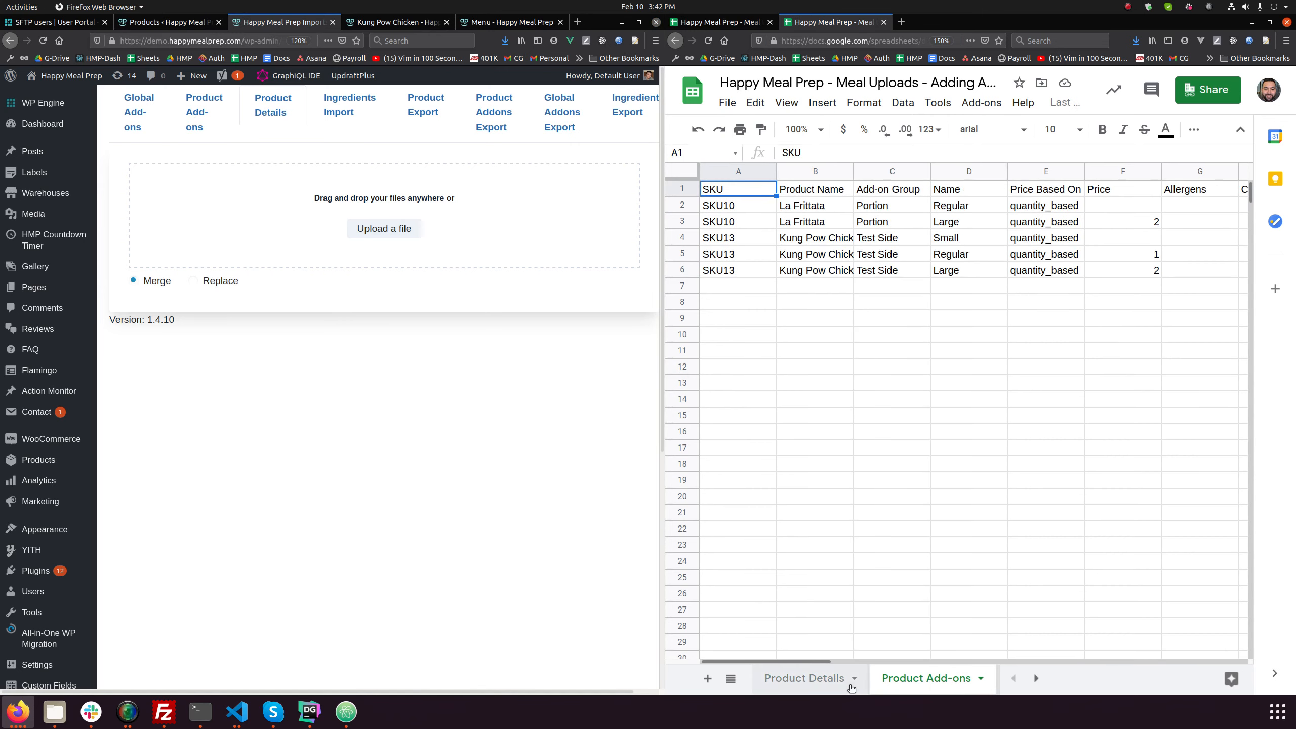
left_click(816, 679)
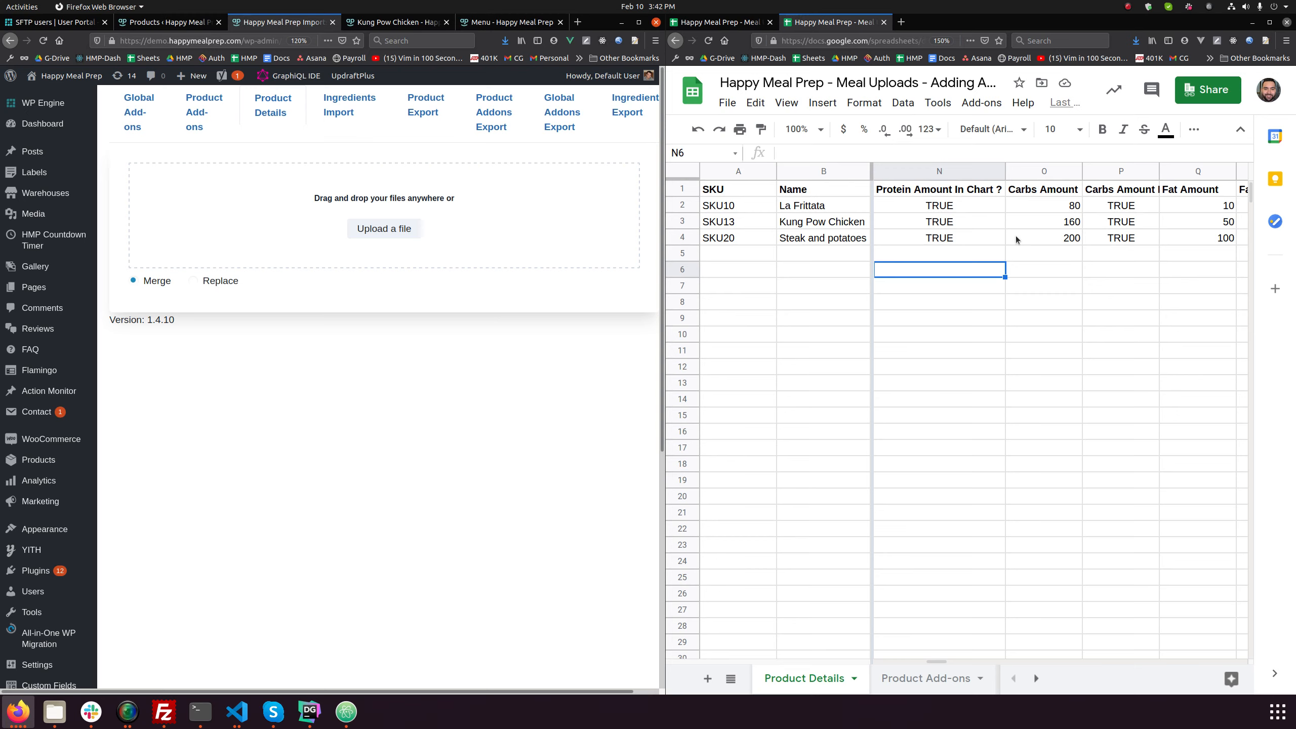
- Import "Happy Meal Prep - Meal Uploads - Adding Allergens and Macros - Product Details.csv" from Downloads in Replace mode
left_click(193, 281)
left_click(391, 229)
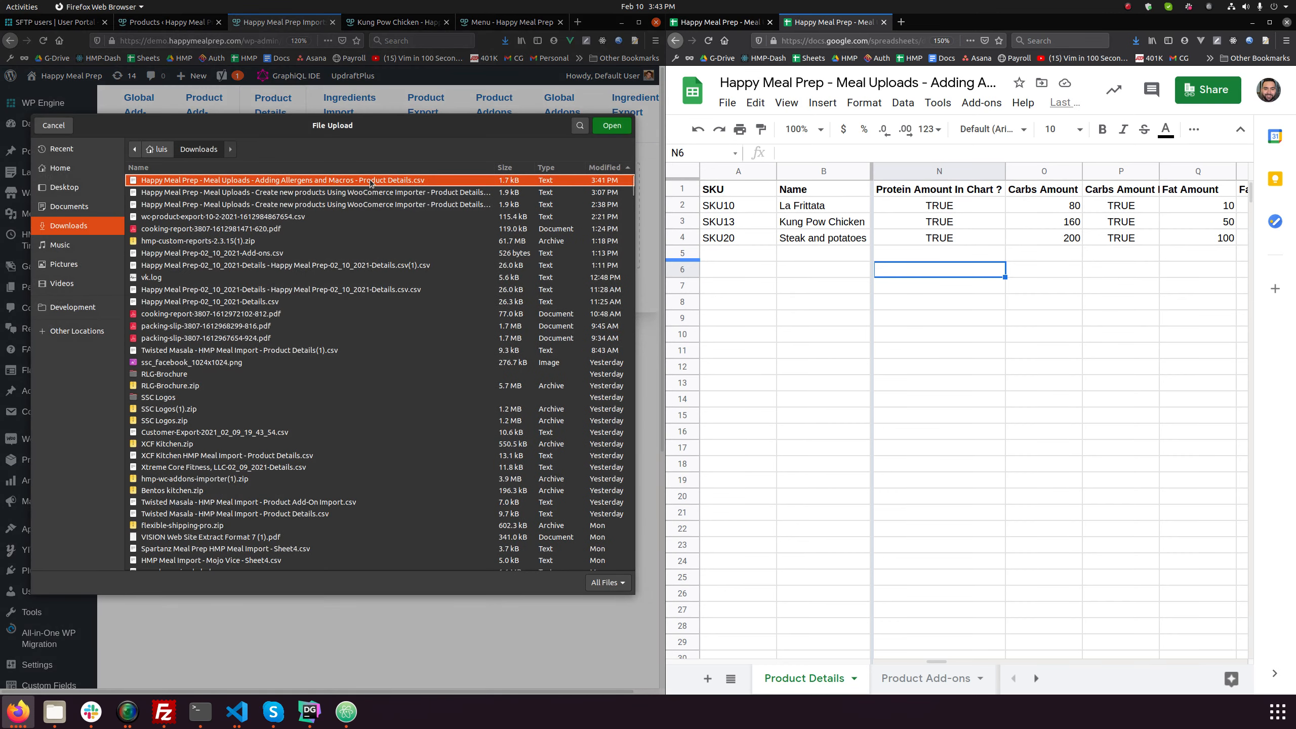
double_click(372, 181)
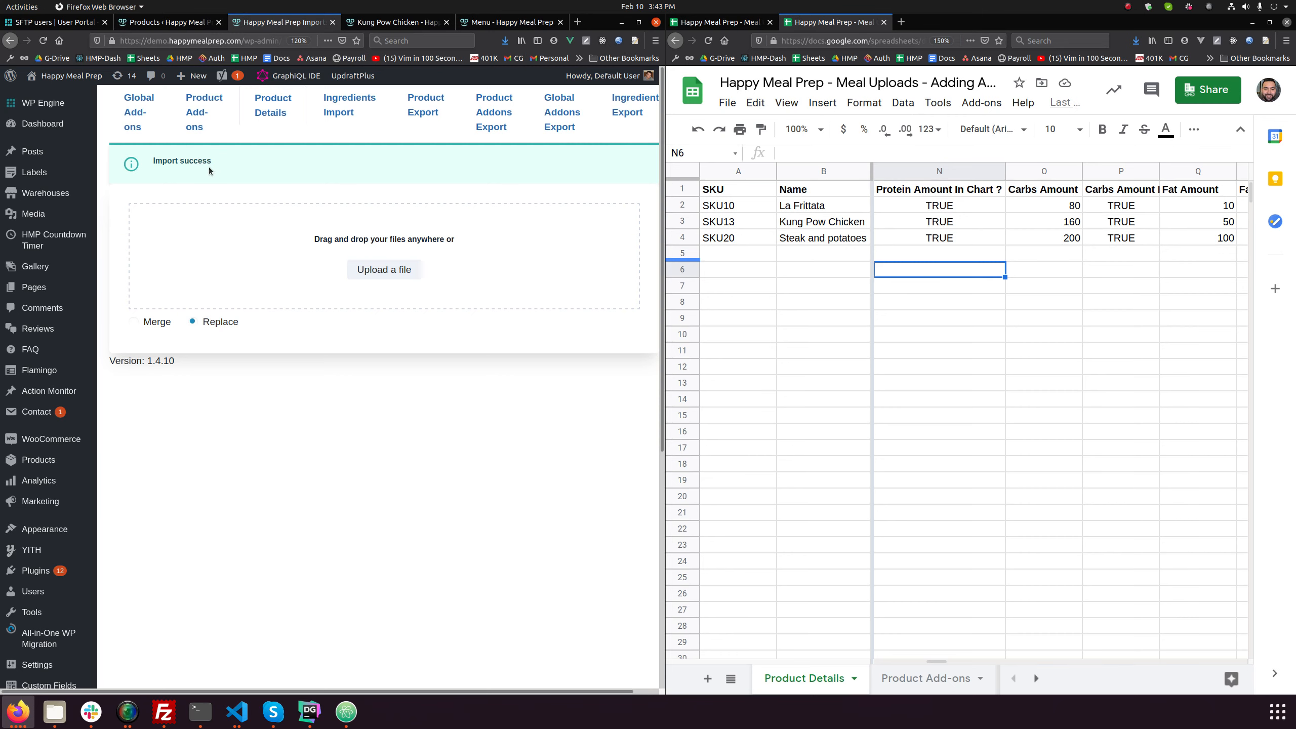
- Reload the Kung Pow Chicken product page and examine its nutritional facts option and Macros section for the imported details
left_click(395, 22)
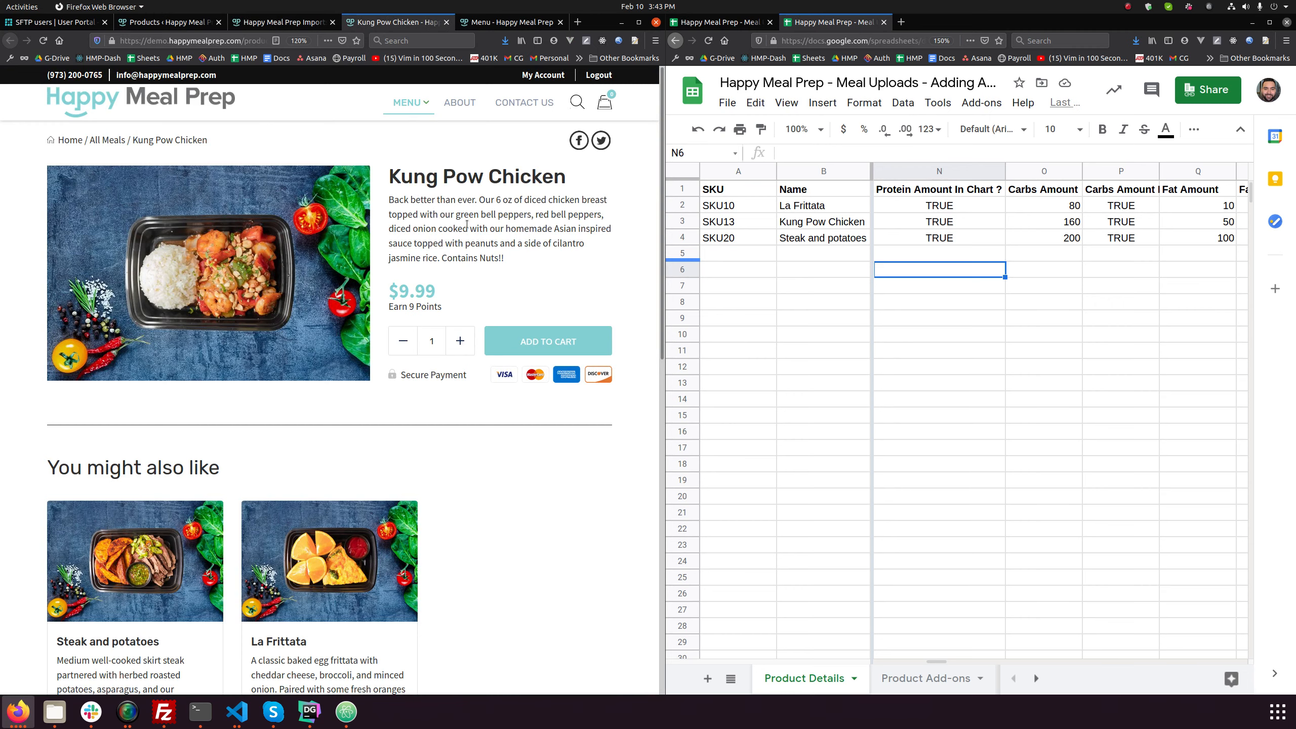
key("F5")
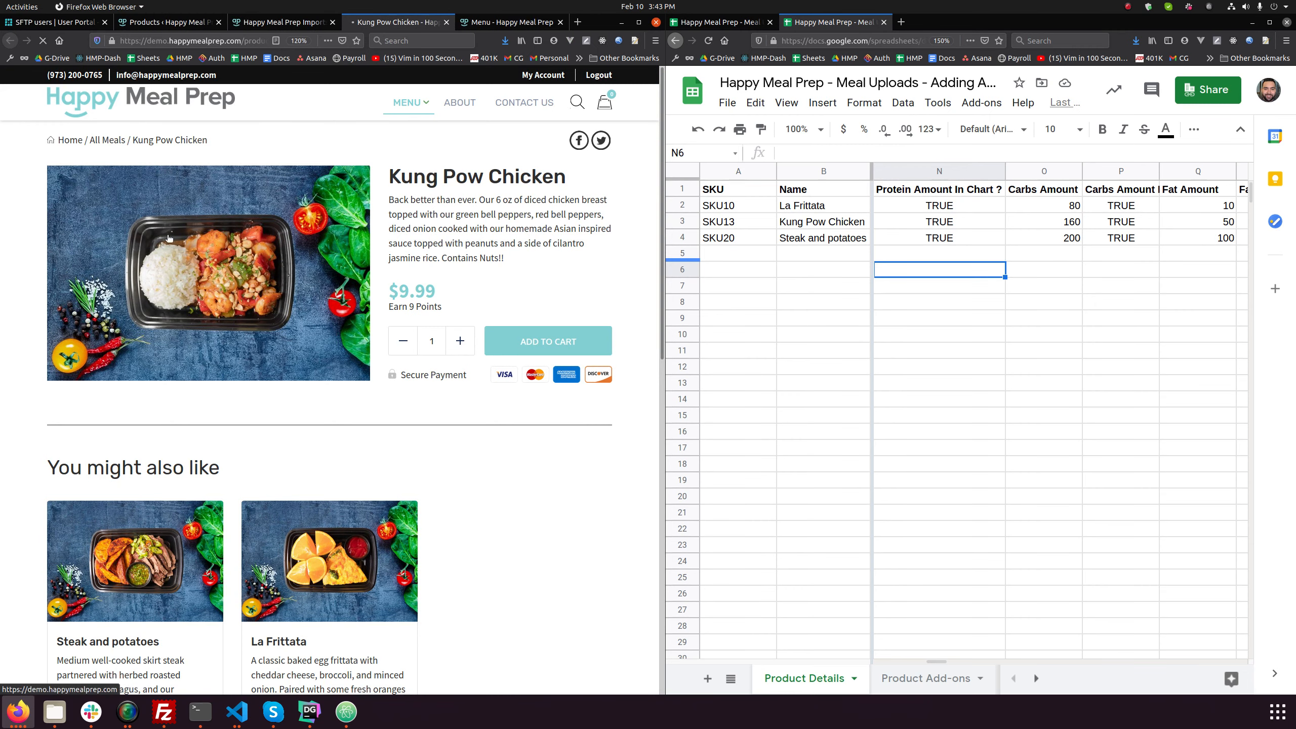
scroll(457, 454, "down", 2)
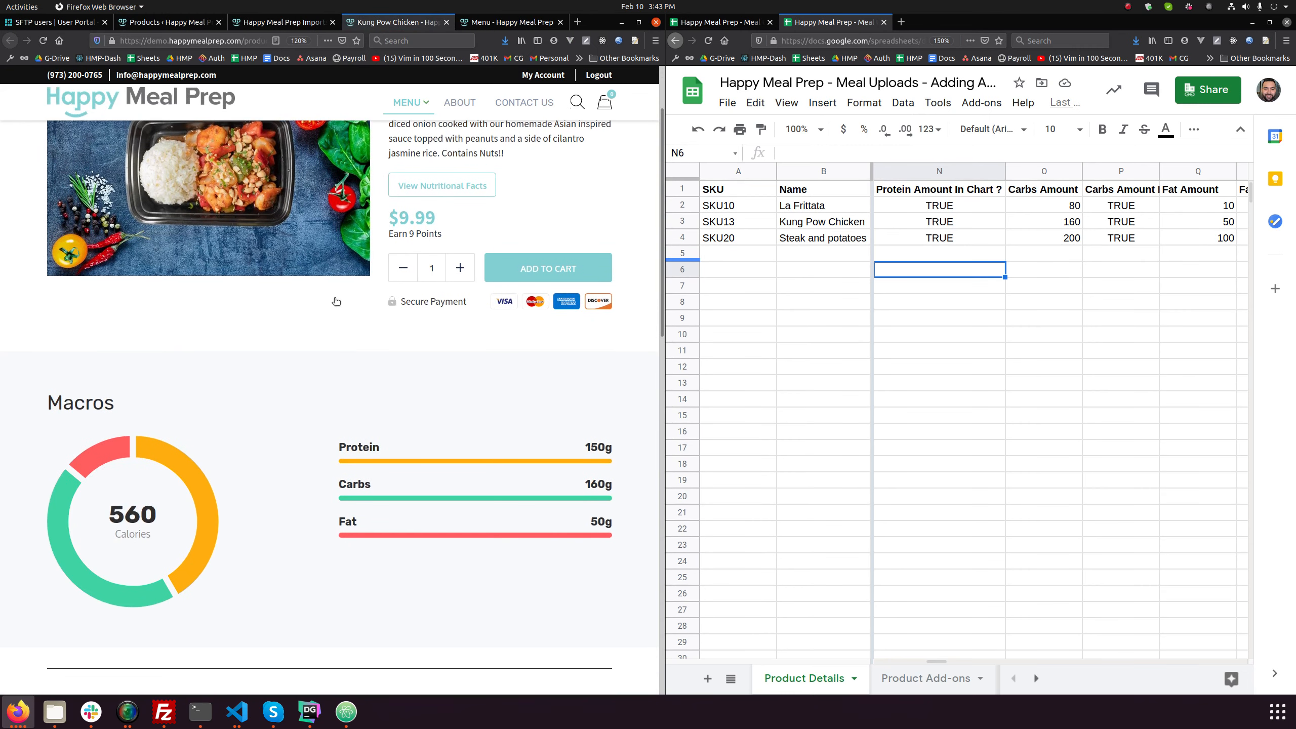
scroll(454, 439, "down", 7)
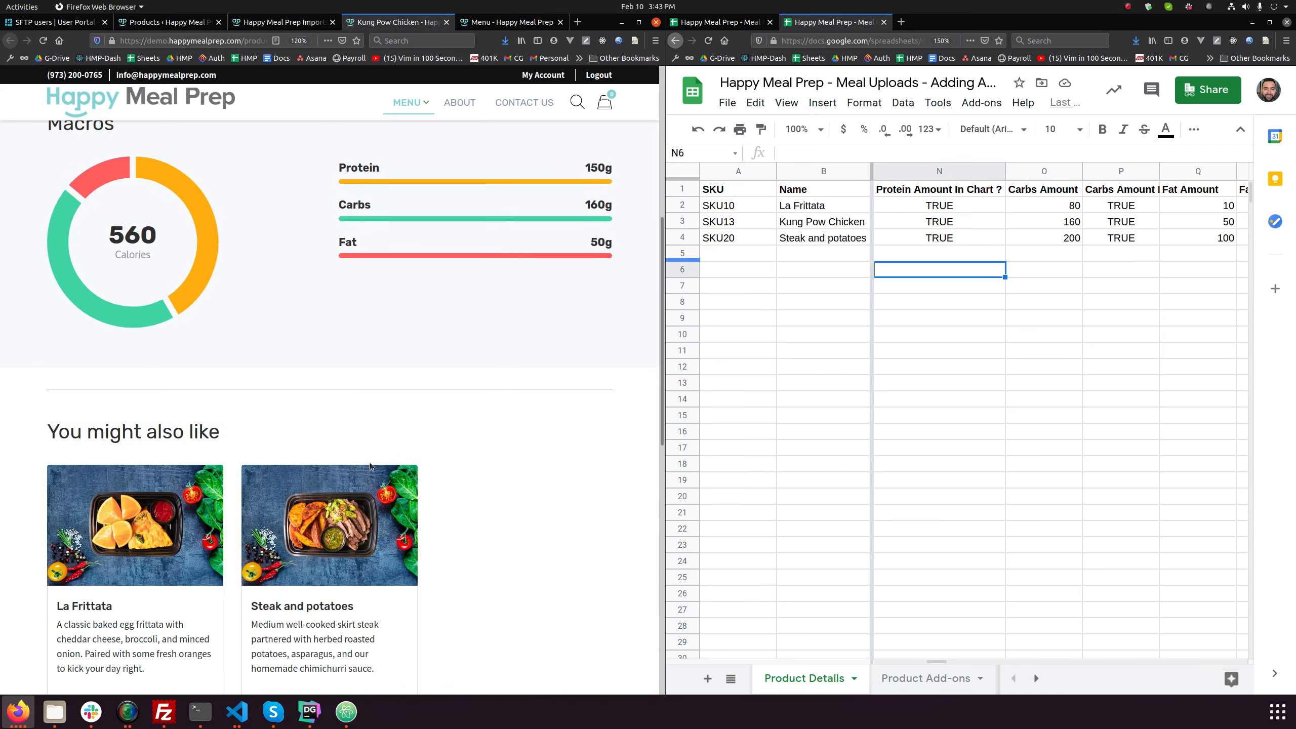
scroll(370, 462, "up", 5)
scroll(352, 475, "up", 5)
scroll(350, 470, "down", 6)
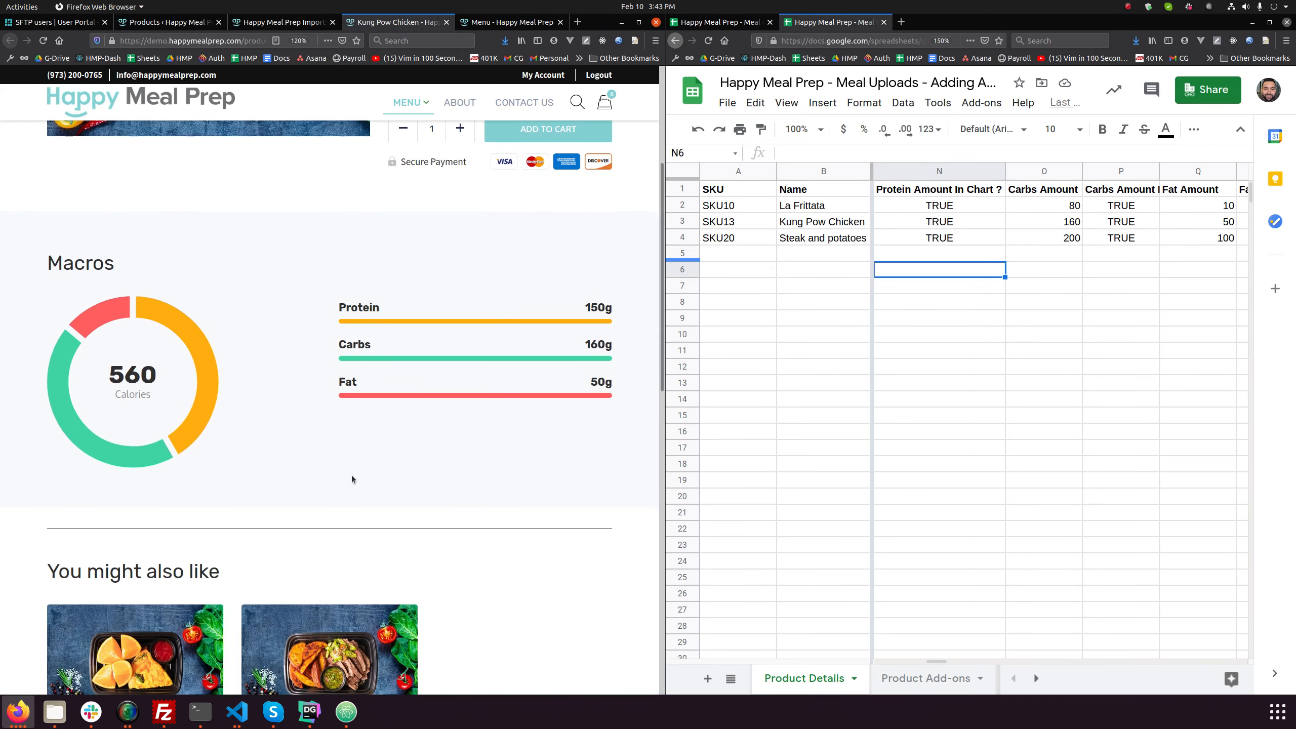
scroll(351, 479, "down", 1)
scroll(429, 492, "up", 5)
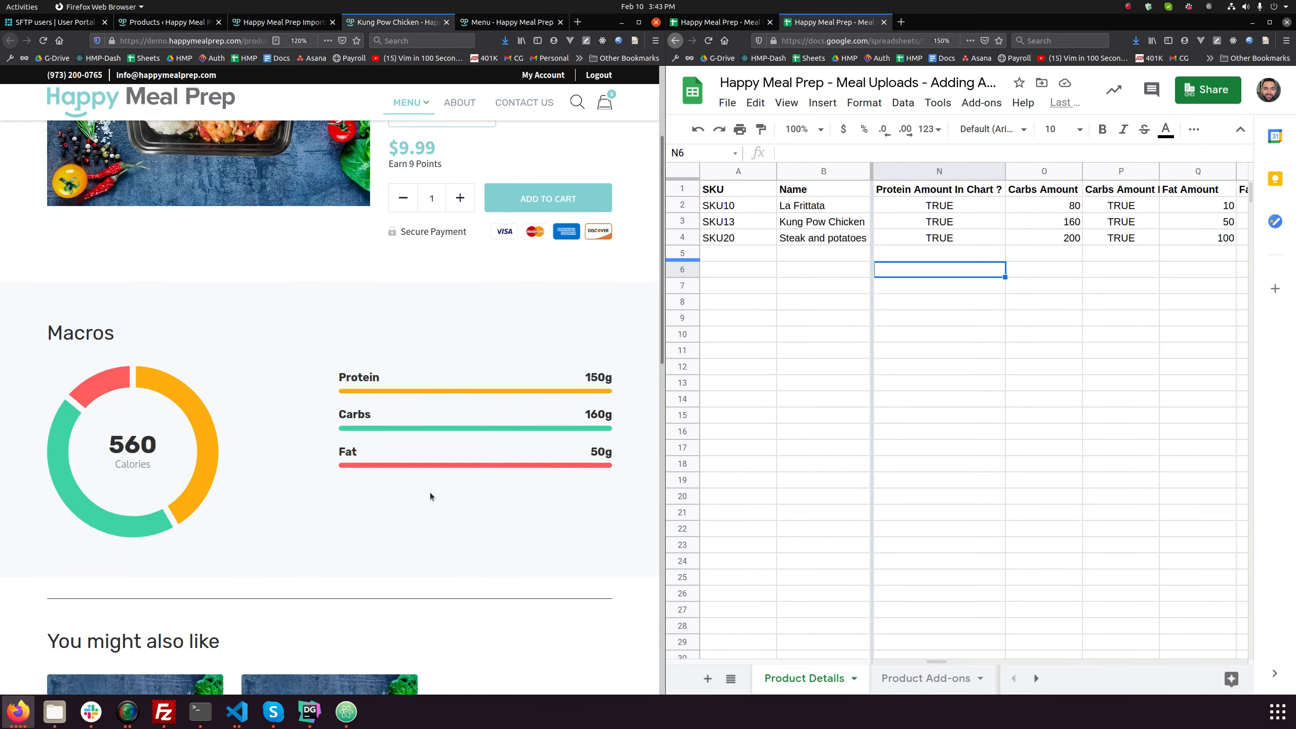
scroll(430, 492, "up", 1)
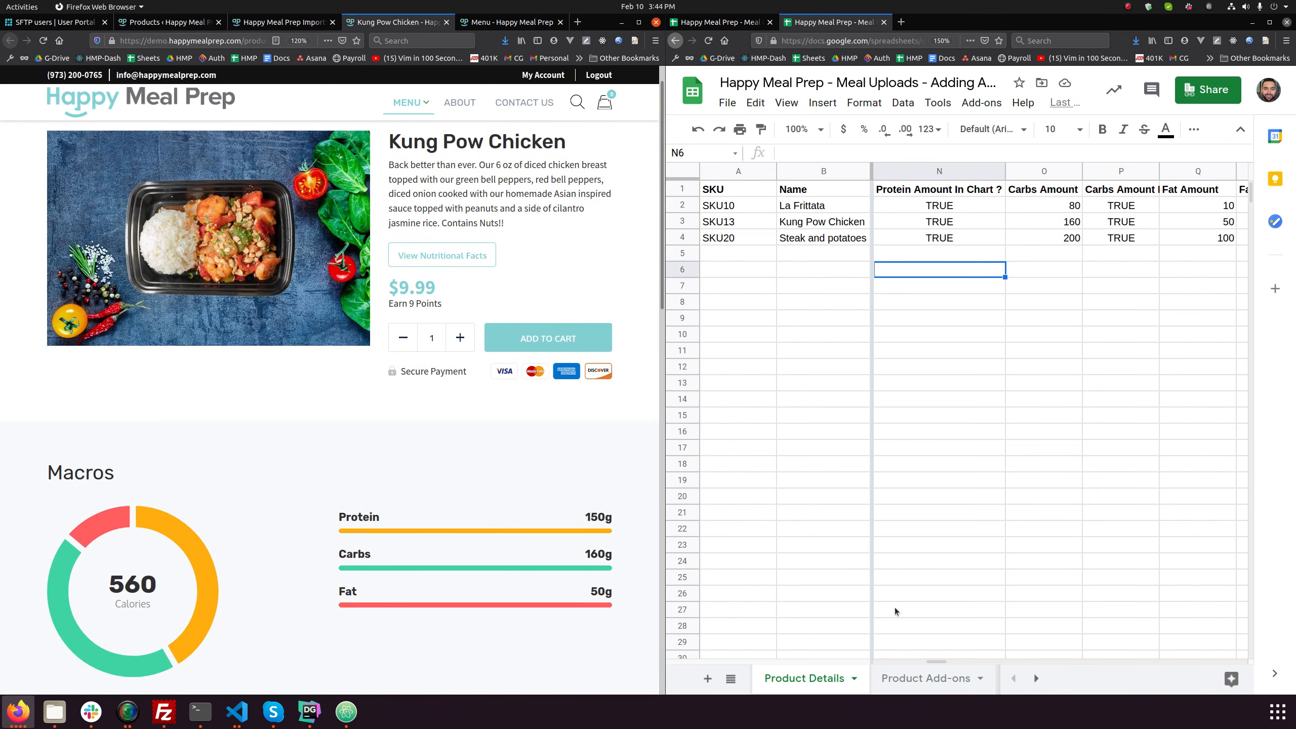
- Open the Steak and potatoes product page from the site's meal menu and compare its allergens with the Allergens column in the sheet
mouse_move(933, 661)
left_mouse_down()
mouse_move(876, 661)
mouse_move(924, 661)
left_mouse_up()
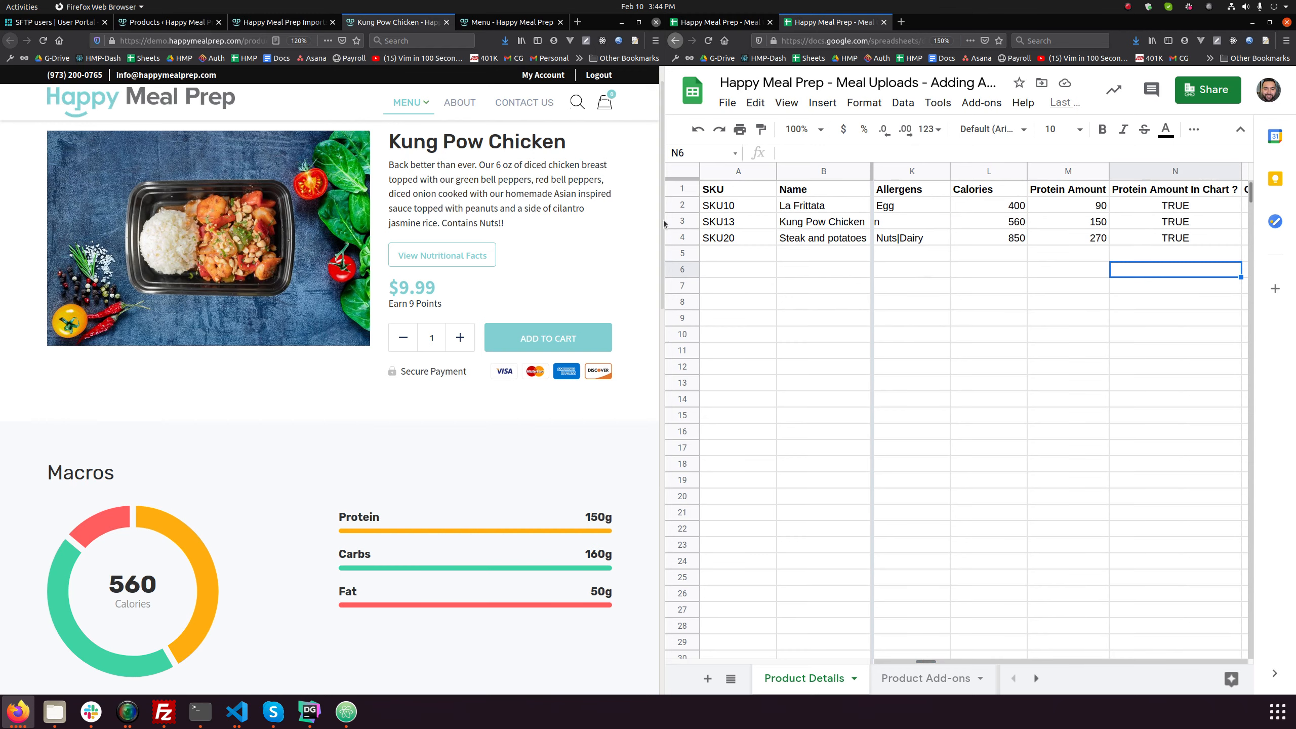
left_click(412, 112)
left_click(412, 130)
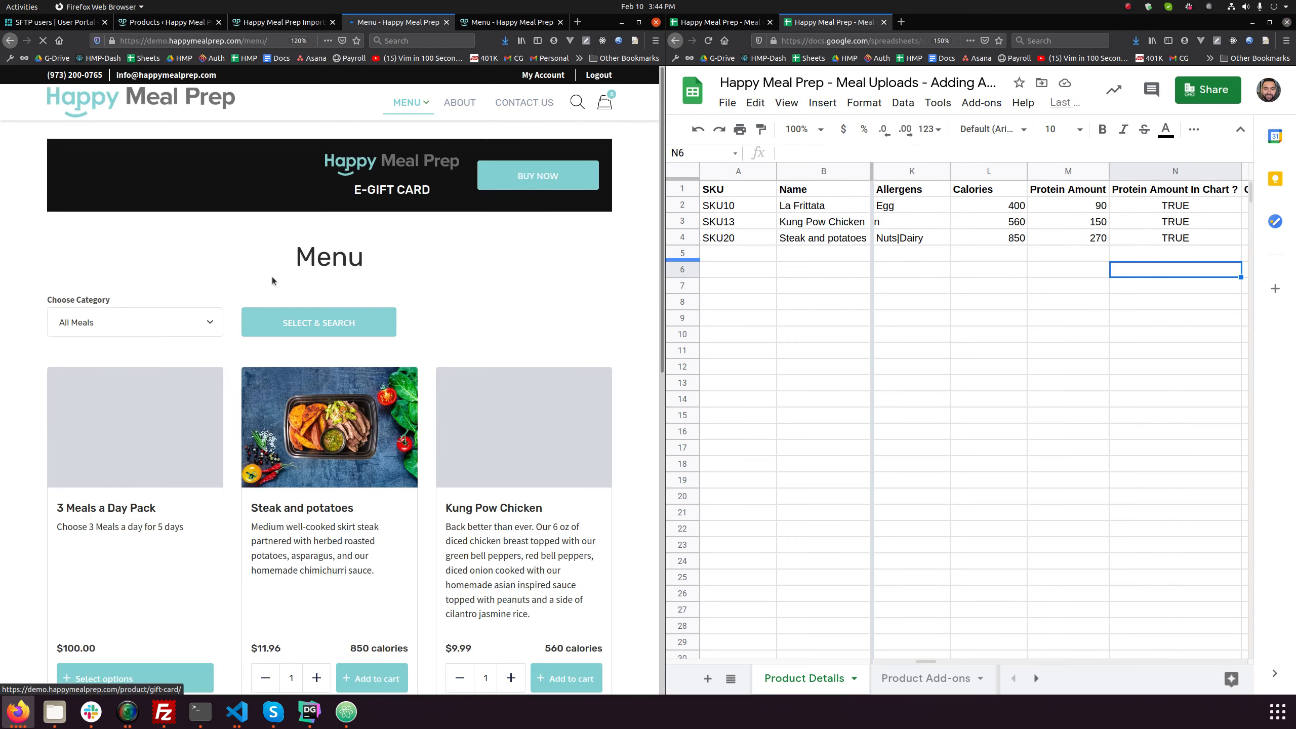
scroll(477, 407, "down", 4)
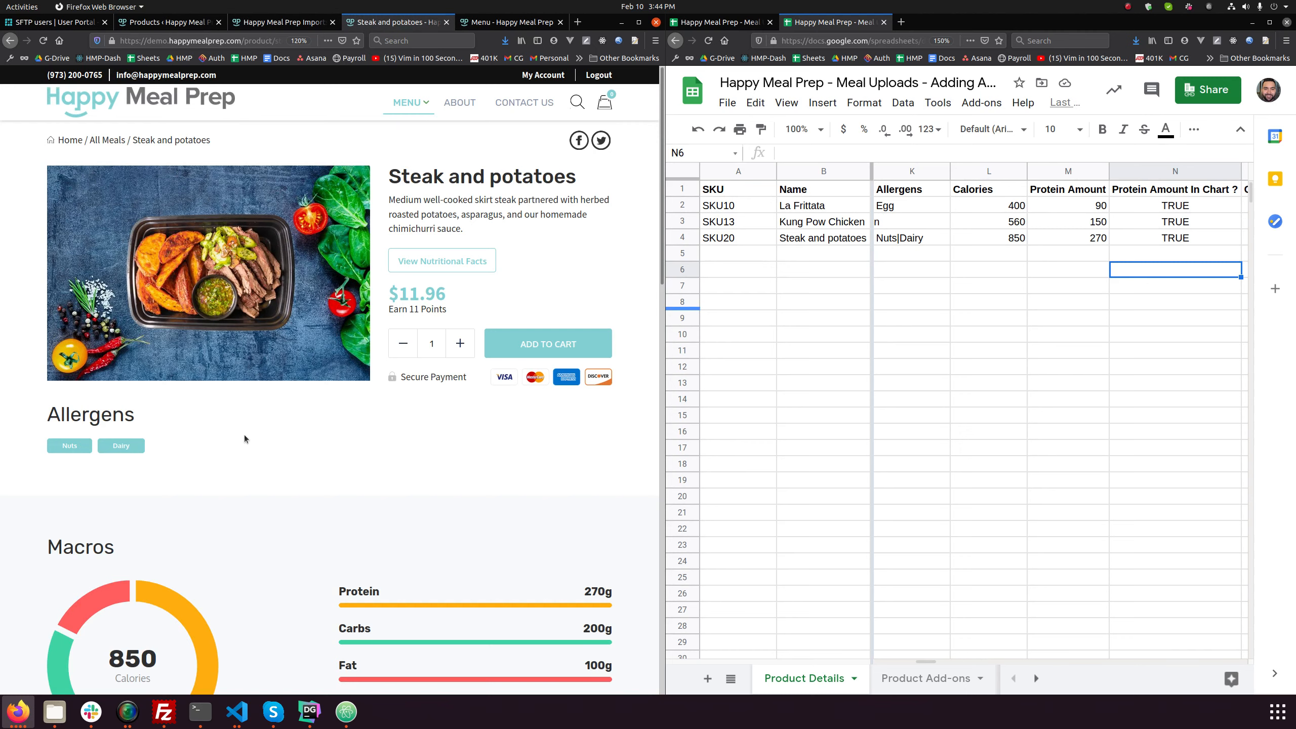
left_click(920, 243)
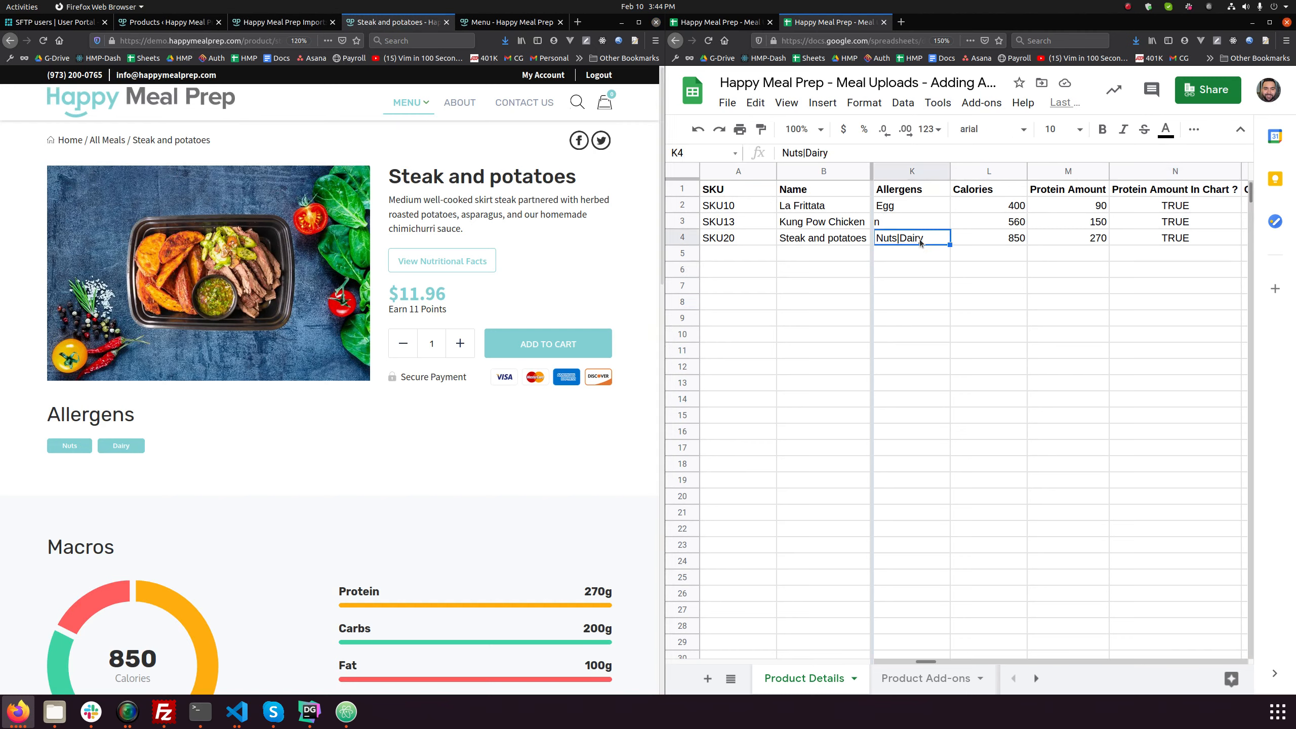